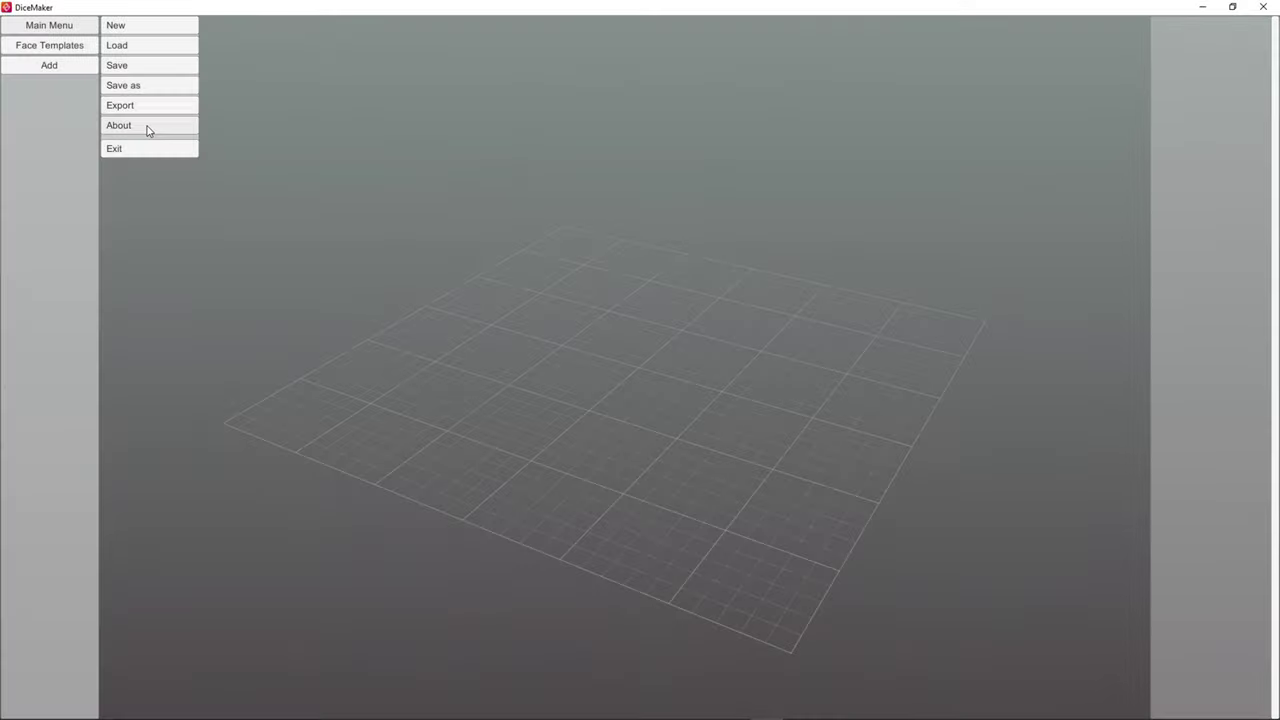
Step: Load comic.ttf as the face numeral font in Face Templates
{"action": "left_click", "coordinate": [149, 127]}
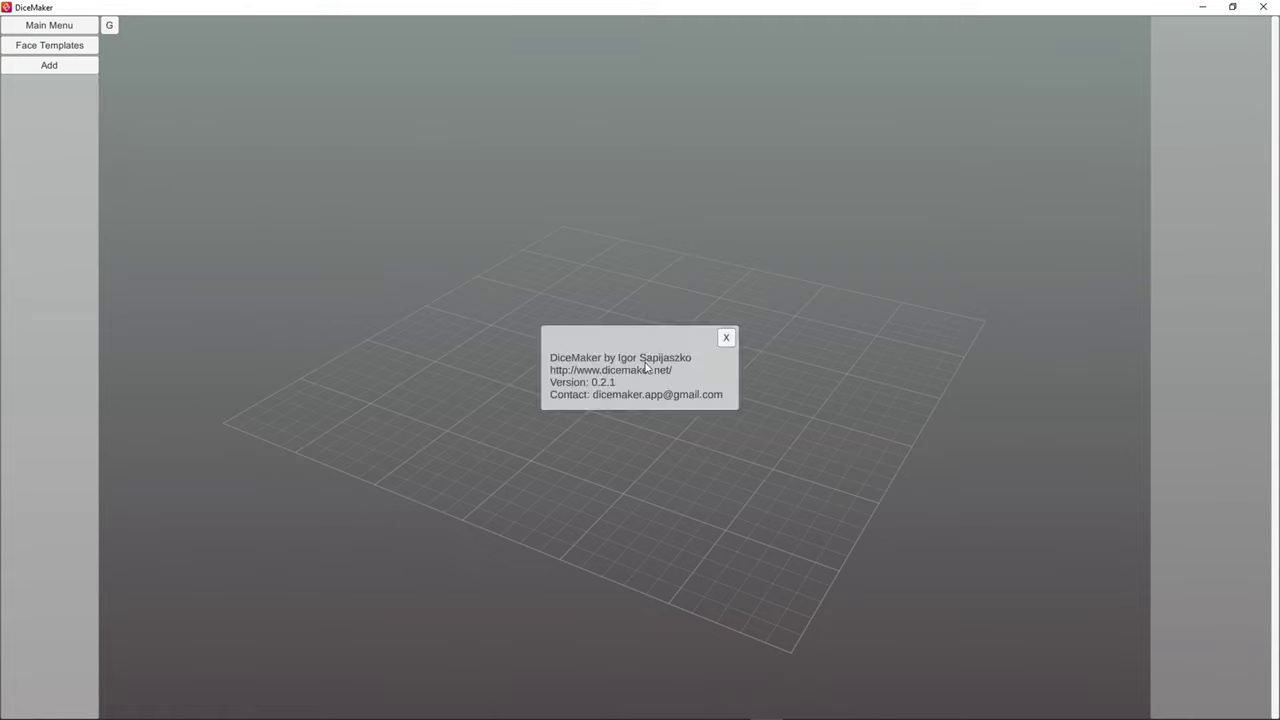
{"action": "left_click", "coordinate": [729, 337]}
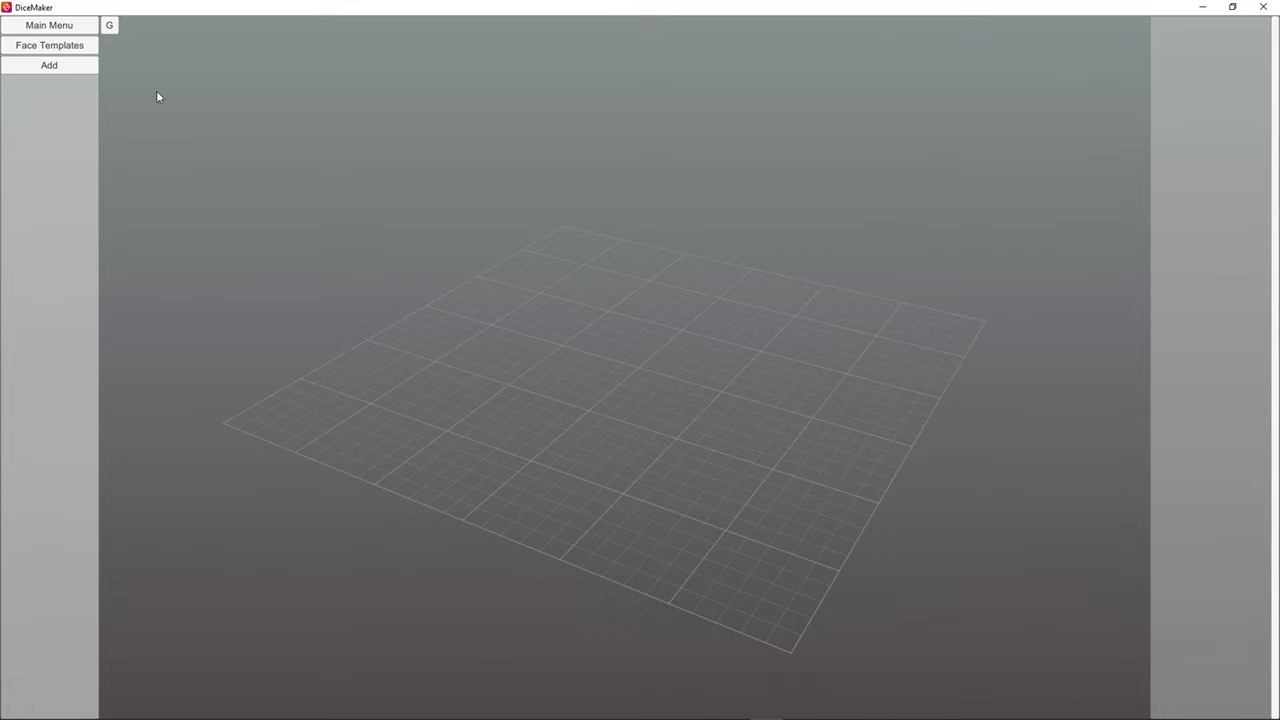
{"action": "left_click", "coordinate": [77, 47]}
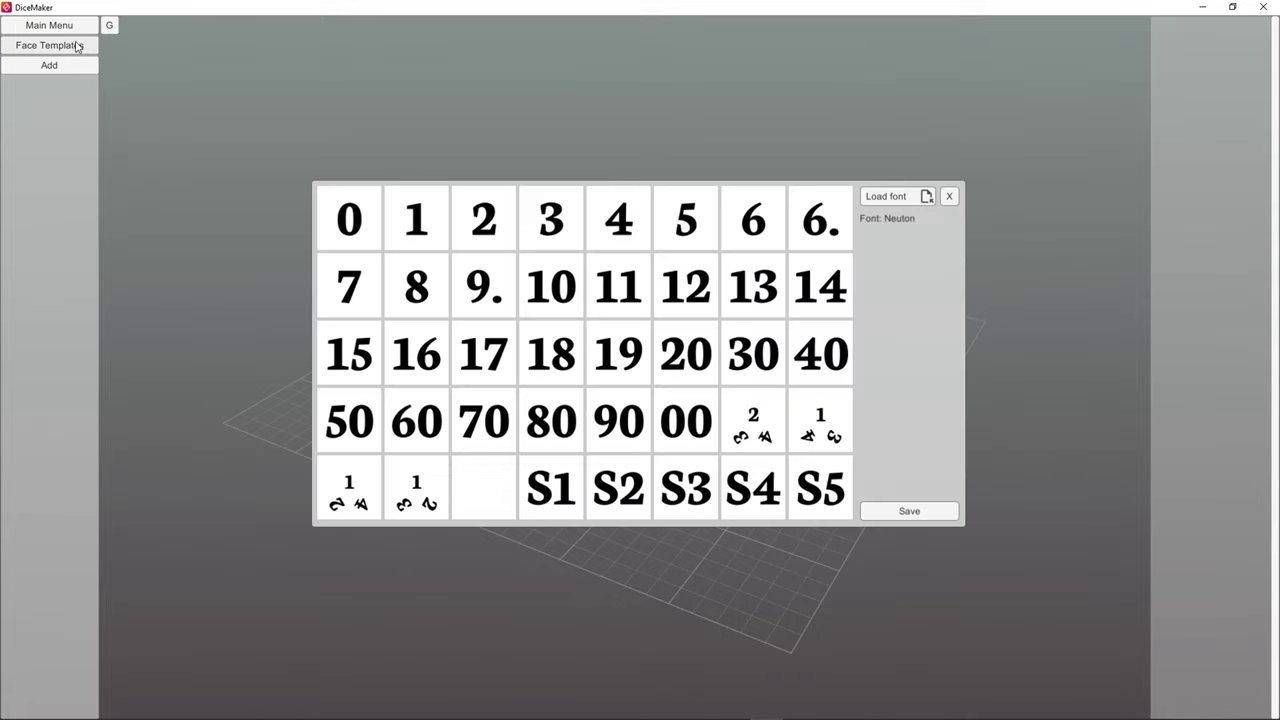
{"action": "left_click", "coordinate": [897, 197]}
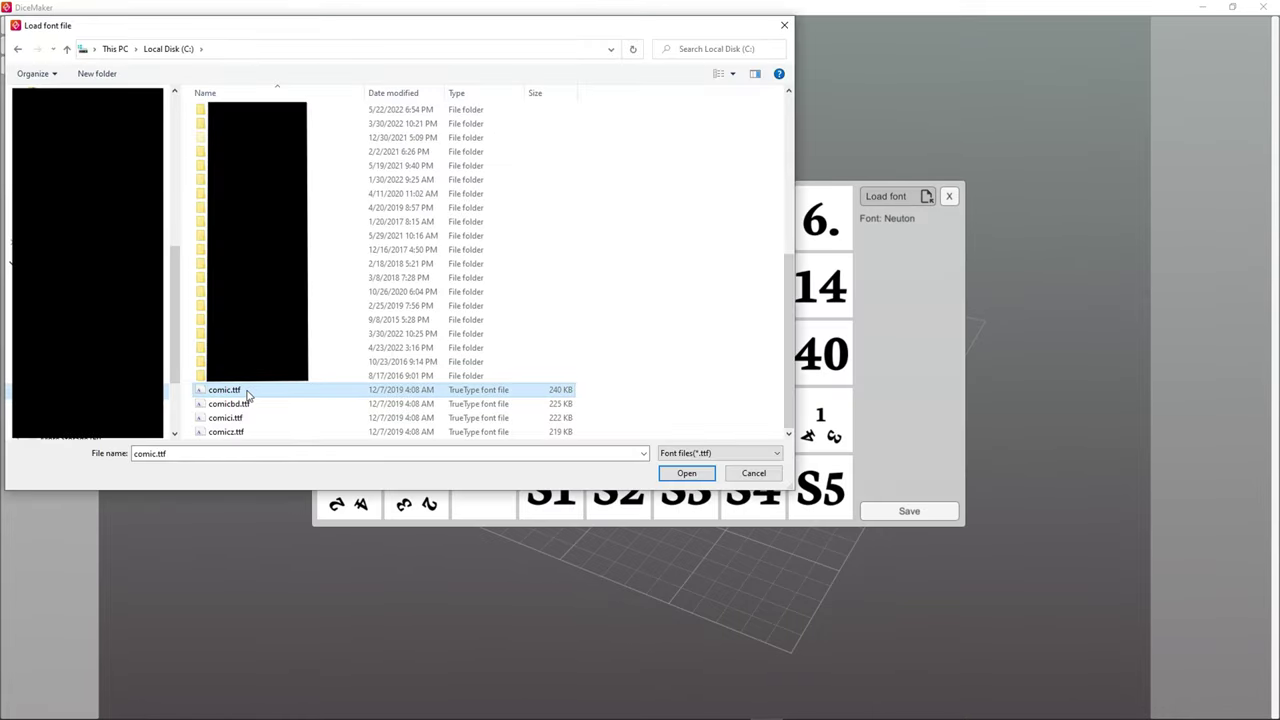
{"action": "left_click", "coordinate": [700, 476]}
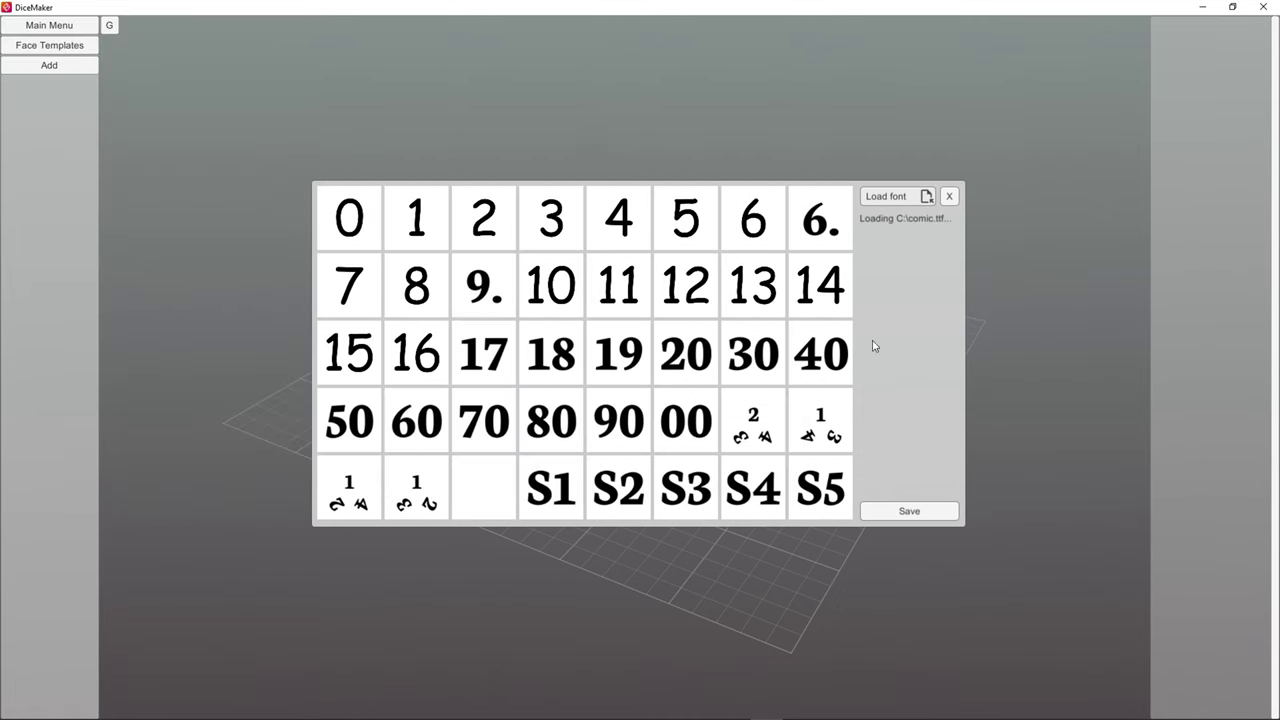
{"action": "left_click", "coordinate": [949, 196]}
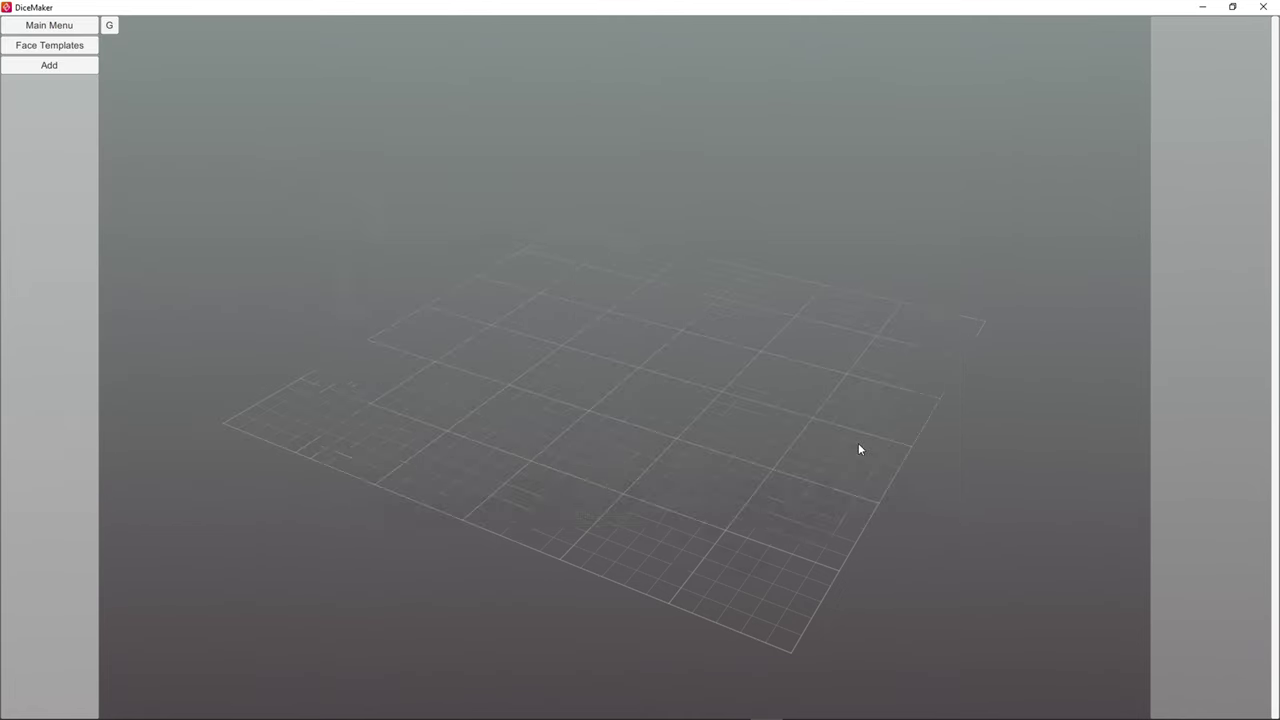
Step: Add a D20 with generate bumpers unticked and select its face 1
{"action": "left_click", "coordinate": [49, 65]}
{"action": "left_click", "coordinate": [700, 378]}
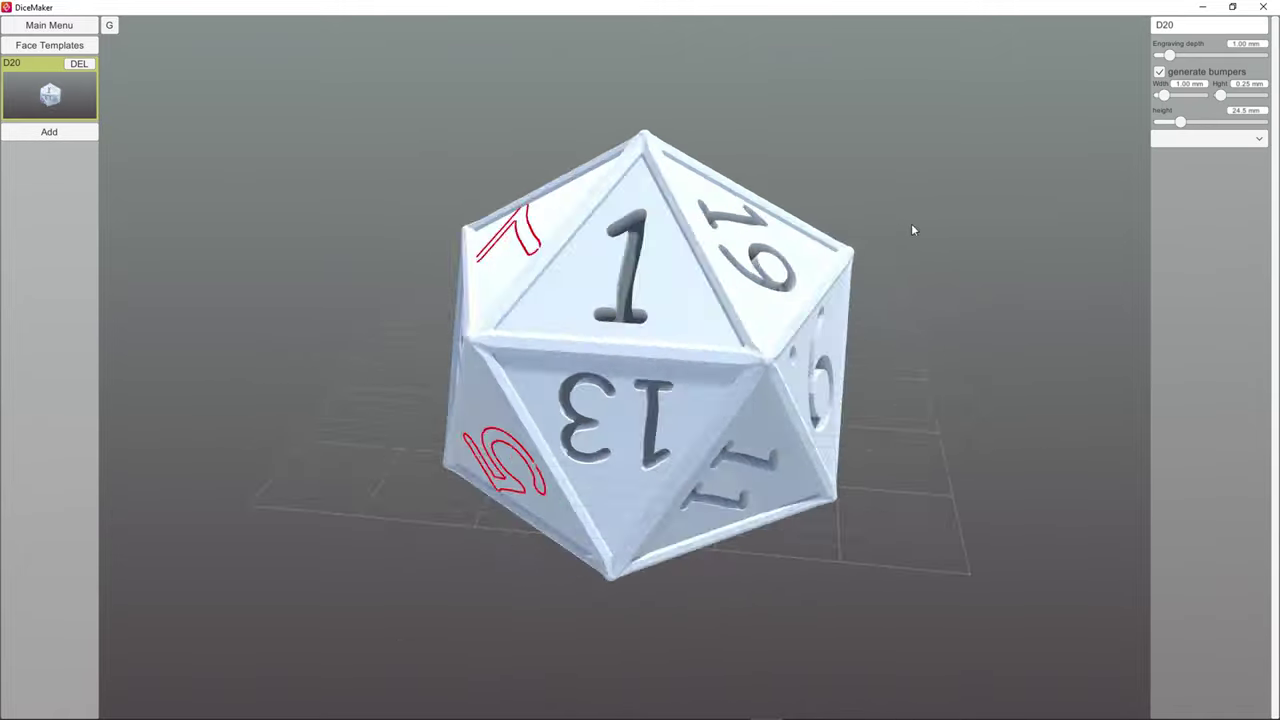
{"action": "left_click", "coordinate": [1159, 72]}
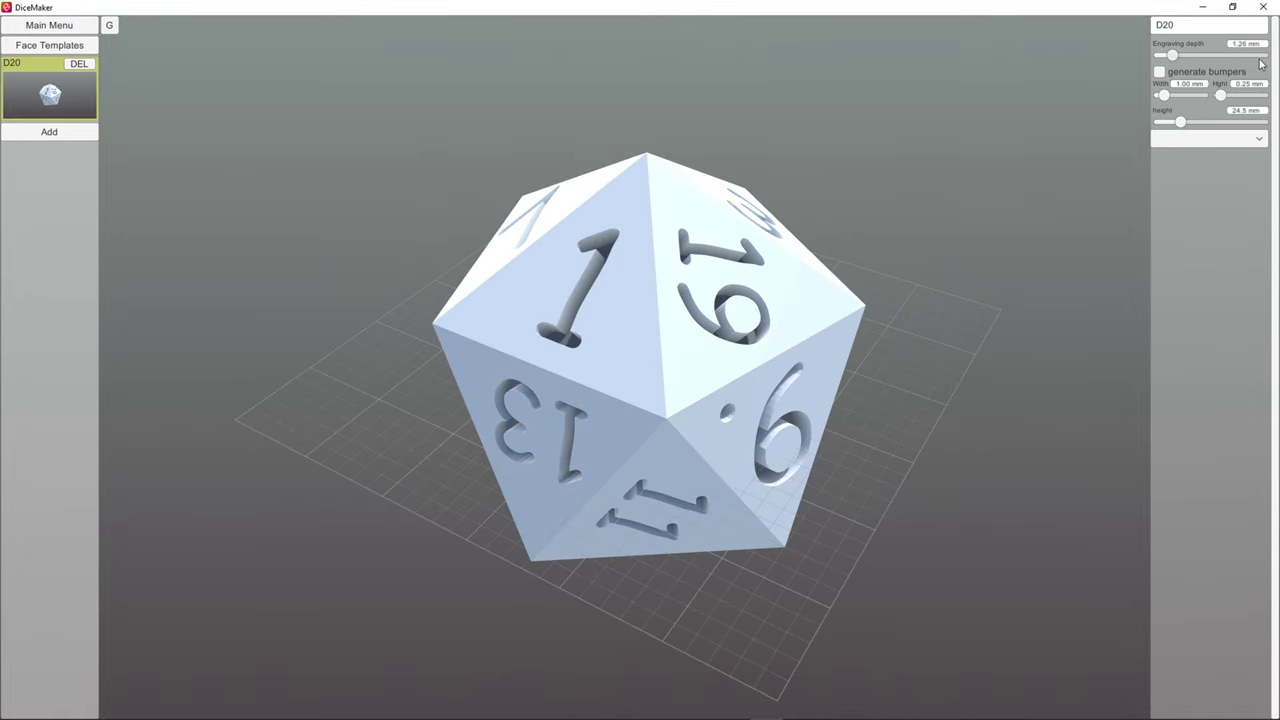
{"action": "left_click", "coordinate": [643, 283]}
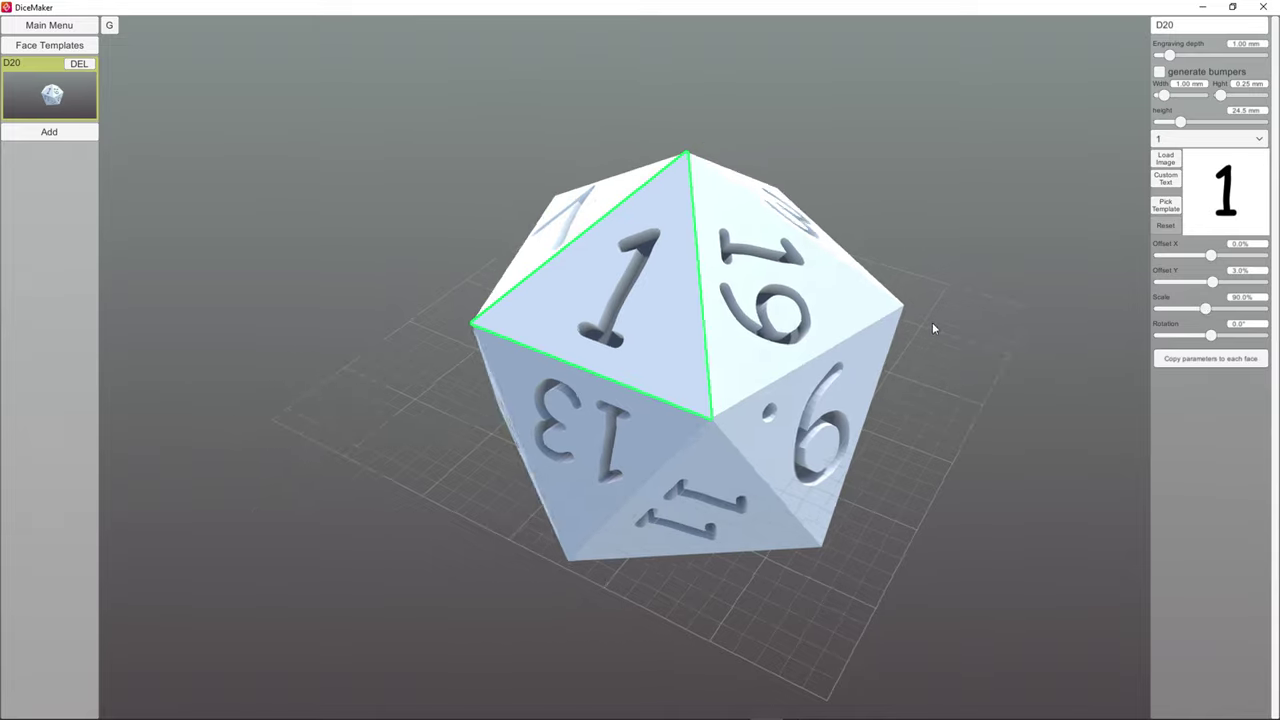
{"action": "left_click_drag", "start_coordinate": [932, 324], "coordinate": [510, 121]}
Step: Add D4, D6, D8, D10 and D12 dice to the set
{"action": "left_click", "coordinate": [49, 131]}
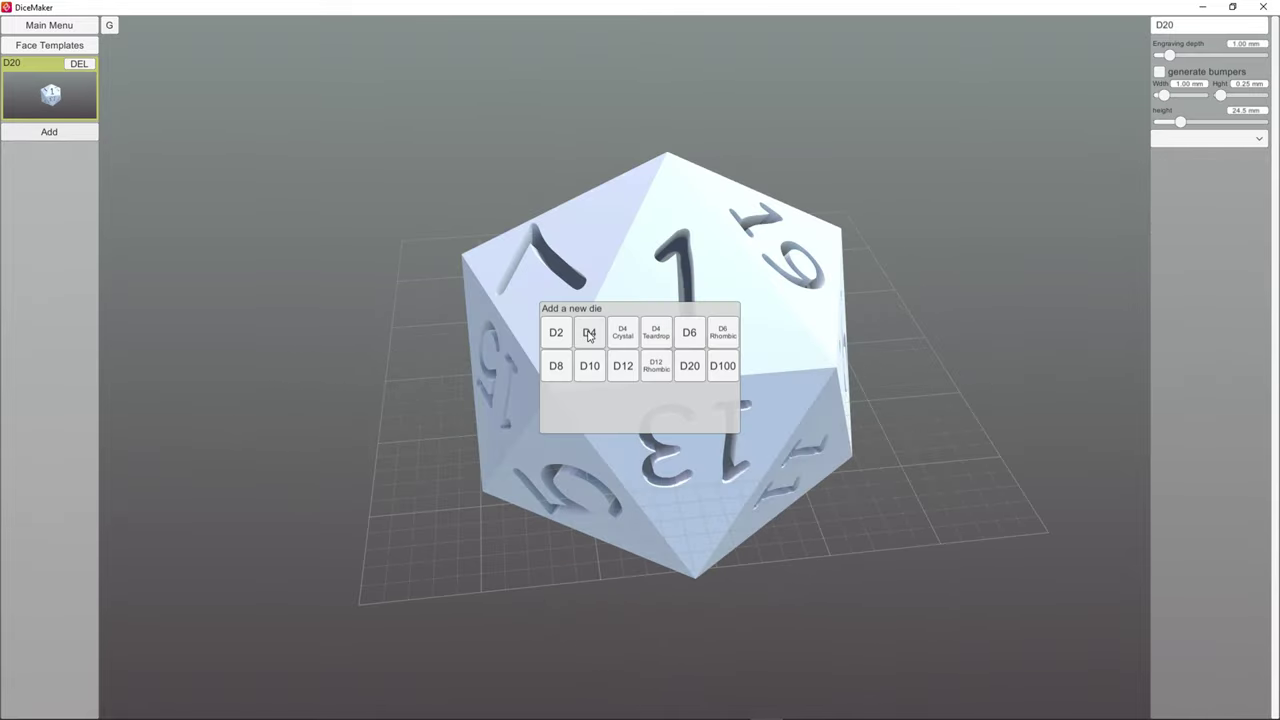
{"action": "left_click", "coordinate": [589, 334]}
{"action": "left_click_drag", "start_coordinate": [783, 249], "coordinate": [444, 264]}
{"action": "left_click", "coordinate": [49, 198]}
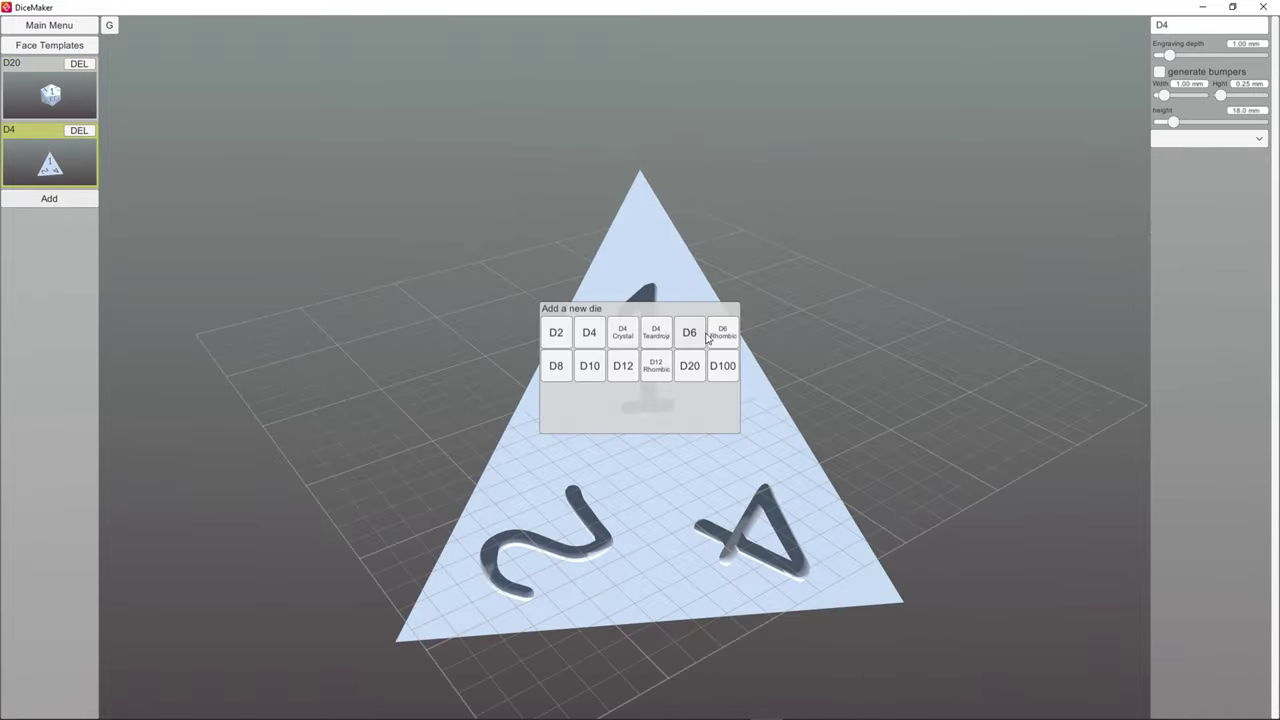
{"action": "left_click", "coordinate": [689, 334]}
{"action": "left_click", "coordinate": [49, 265]}
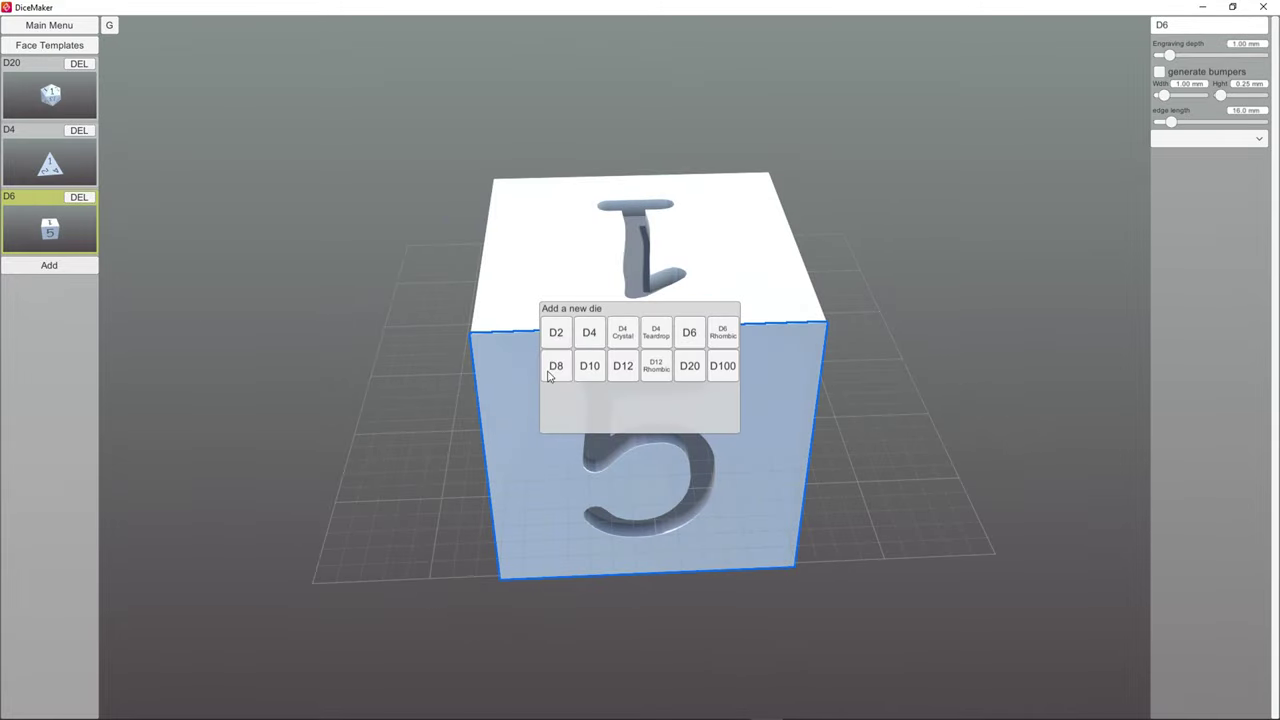
{"action": "left_click", "coordinate": [557, 366]}
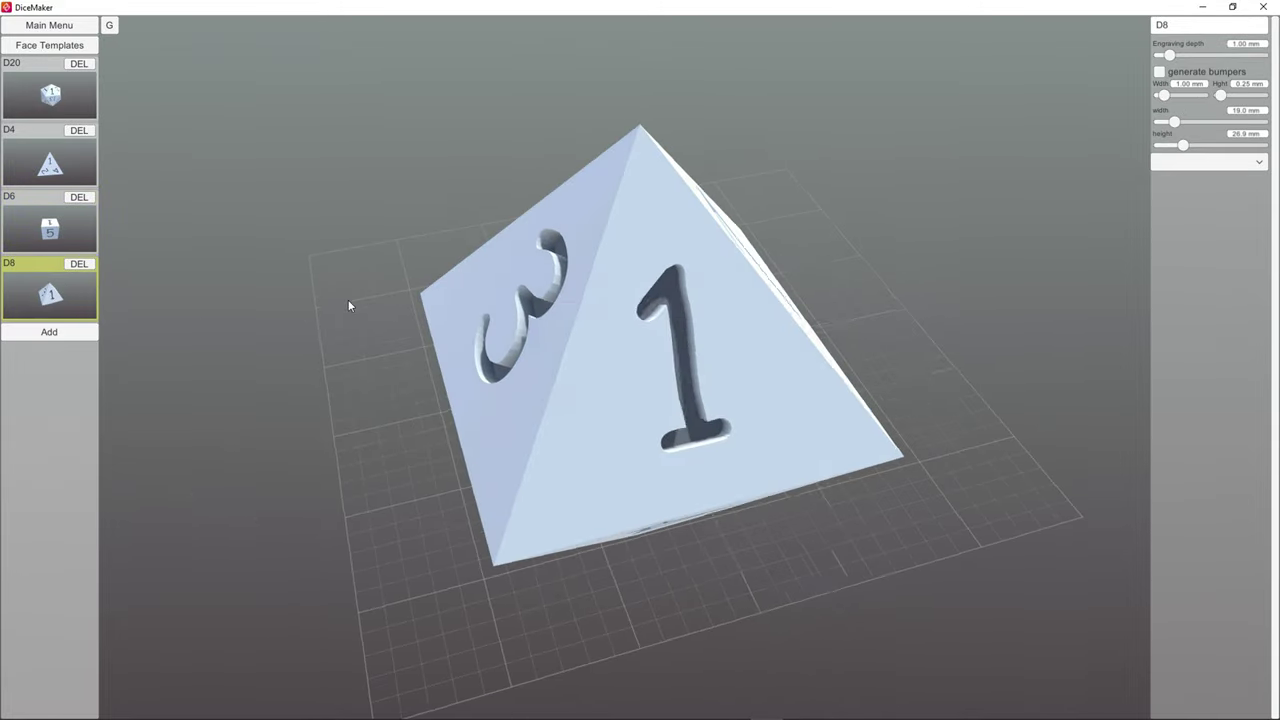
{"action": "left_click", "coordinate": [49, 332]}
{"action": "left_click", "coordinate": [596, 366]}
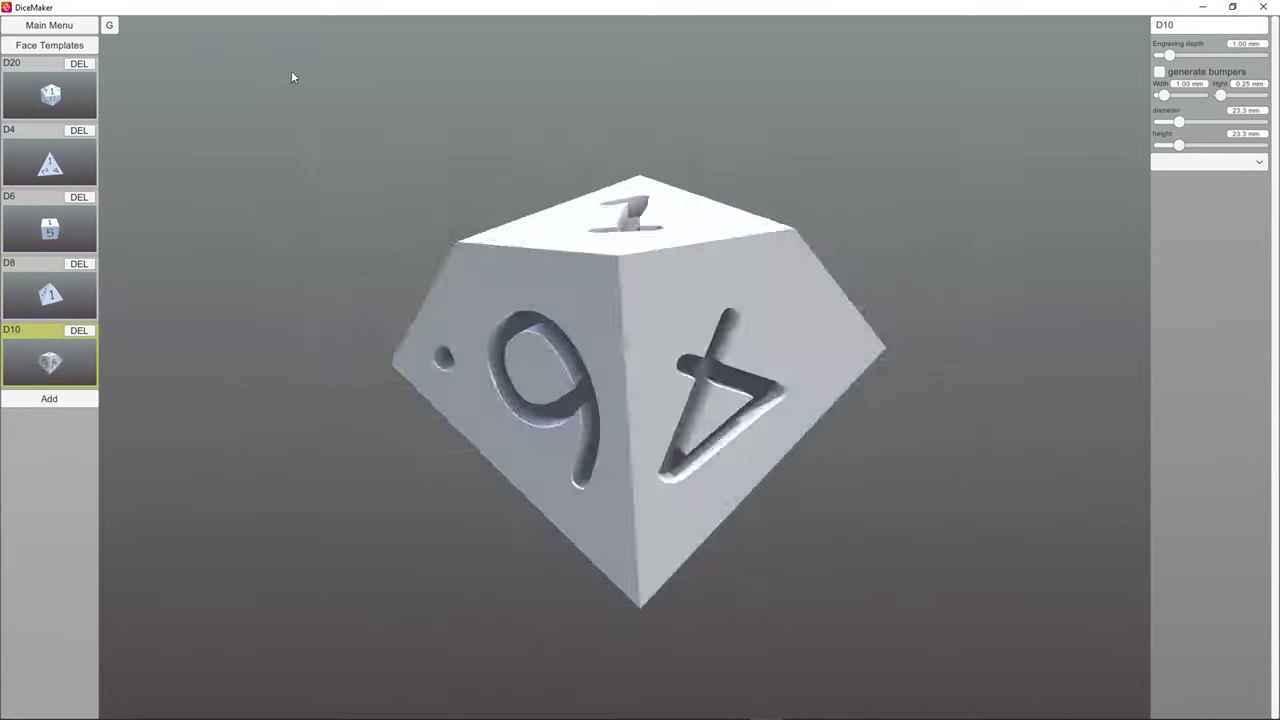
{"action": "left_click", "coordinate": [49, 398]}
{"action": "left_click", "coordinate": [623, 366]}
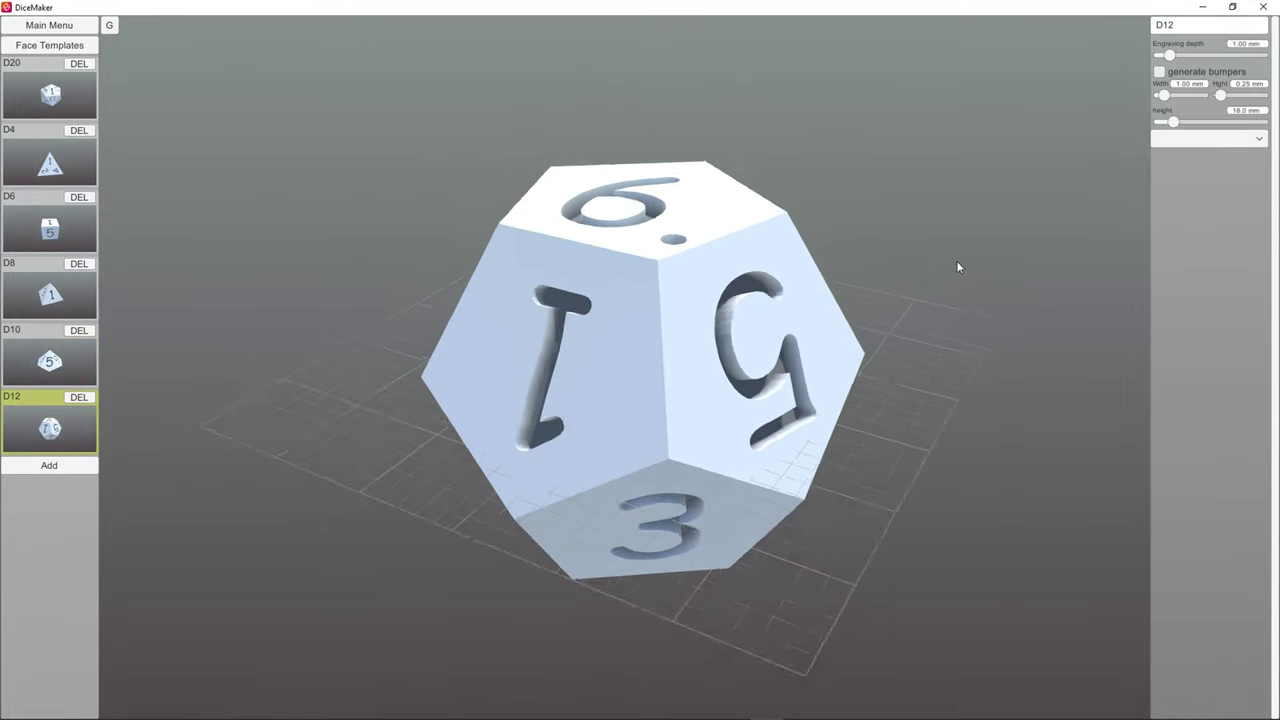
Step: Add a D100, checking its 70 and 30 faces, plus D4 Crystal and D12 Rhombic dice
{"action": "left_click", "coordinate": [49, 465]}
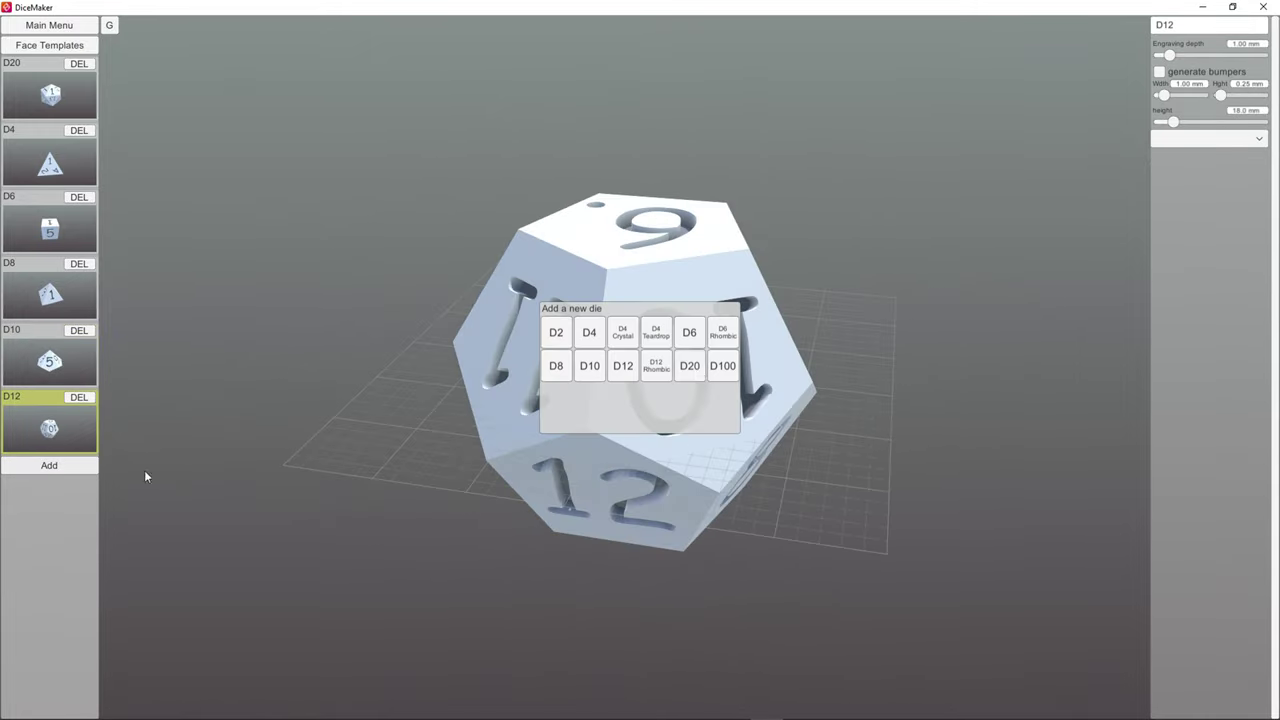
{"action": "left_click", "coordinate": [728, 370]}
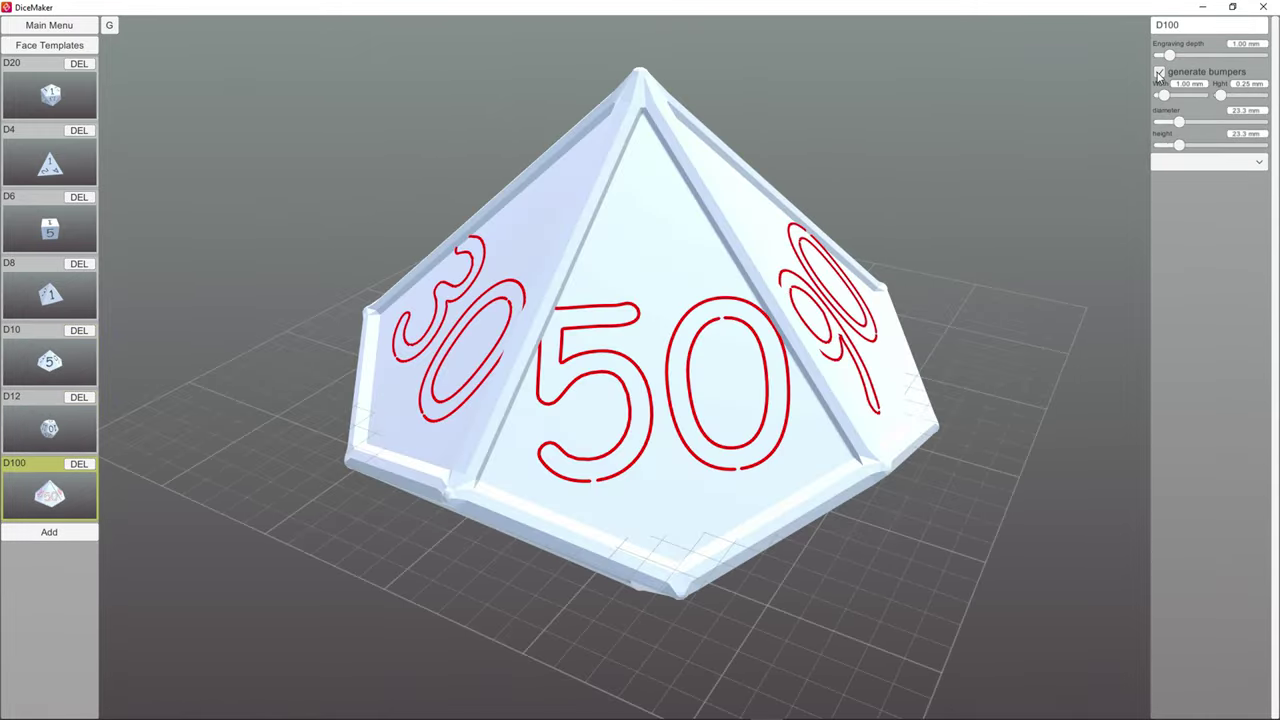
{"action": "left_click", "coordinate": [777, 209]}
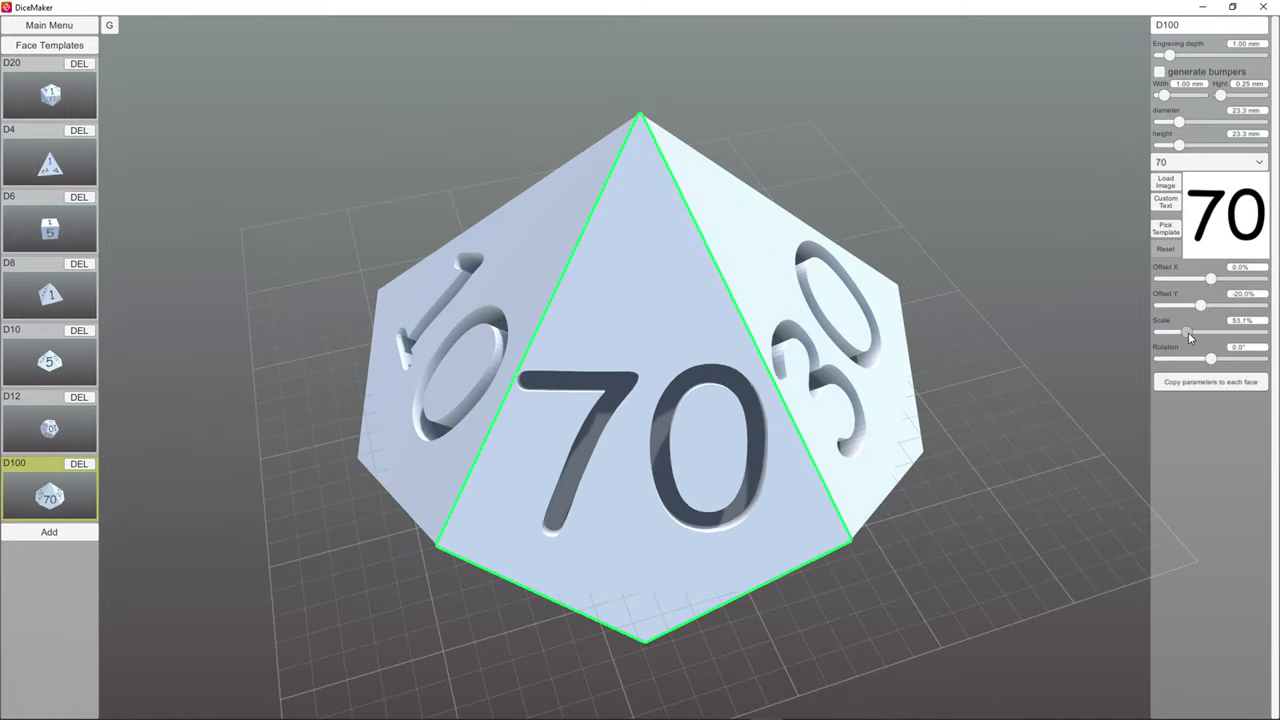
{"action": "left_click", "coordinate": [832, 340]}
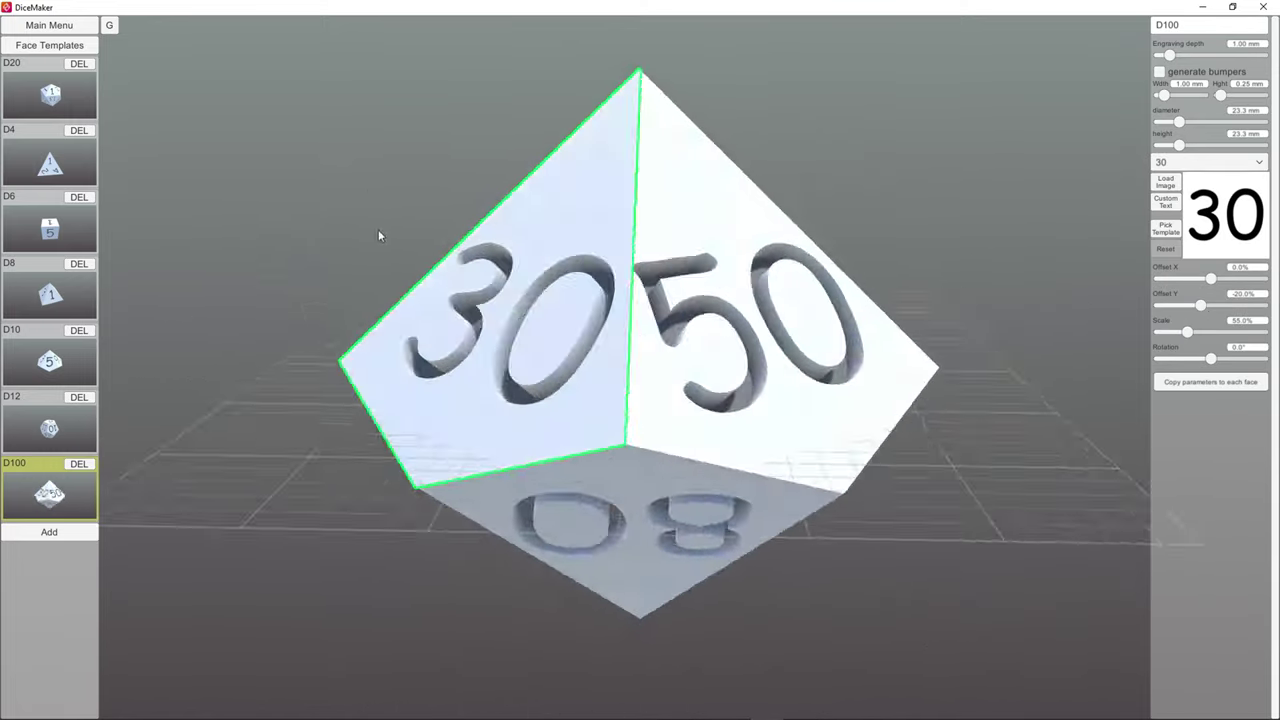
{"action": "left_click", "coordinate": [67, 536]}
{"action": "left_click", "coordinate": [657, 360]}
{"action": "left_click", "coordinate": [49, 598]}
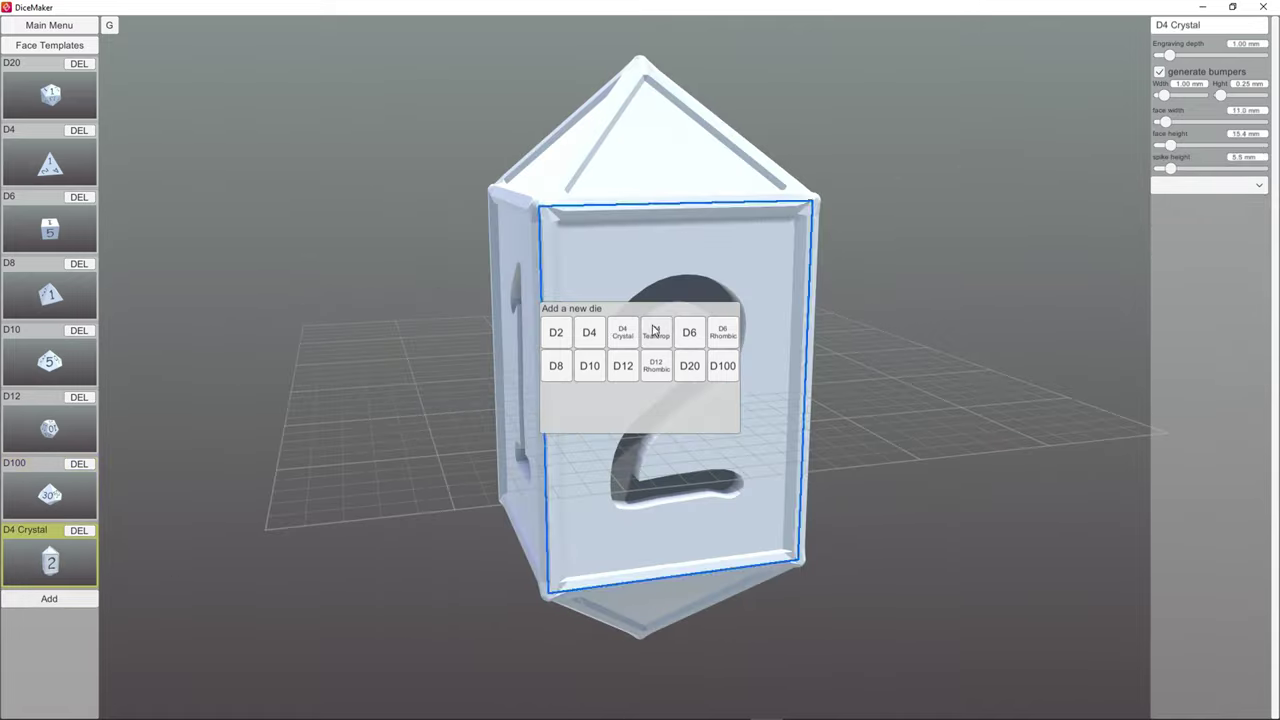
{"action": "left_click", "coordinate": [706, 410]}
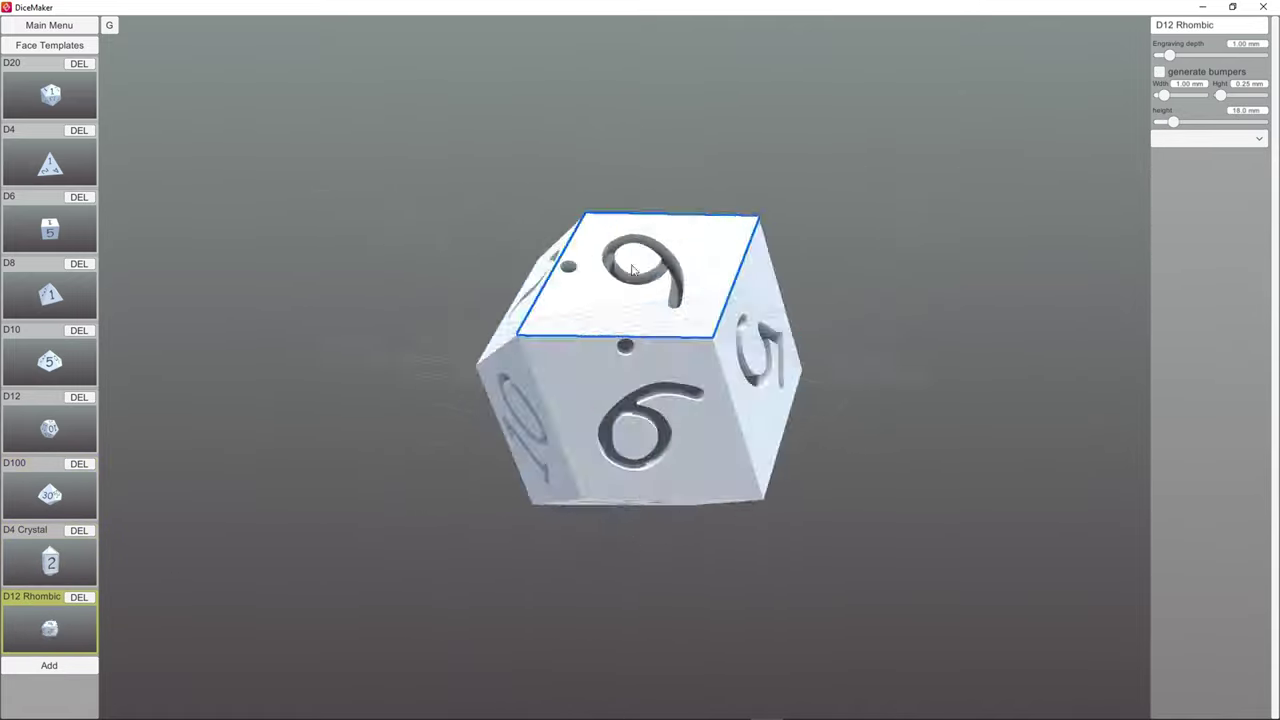
Step: Review the Dice to export list under Main Menu > Export, then close it
{"action": "left_click", "coordinate": [46, 27]}
{"action": "left_click", "coordinate": [128, 106]}
{"action": "left_click", "coordinate": [682, 346]}
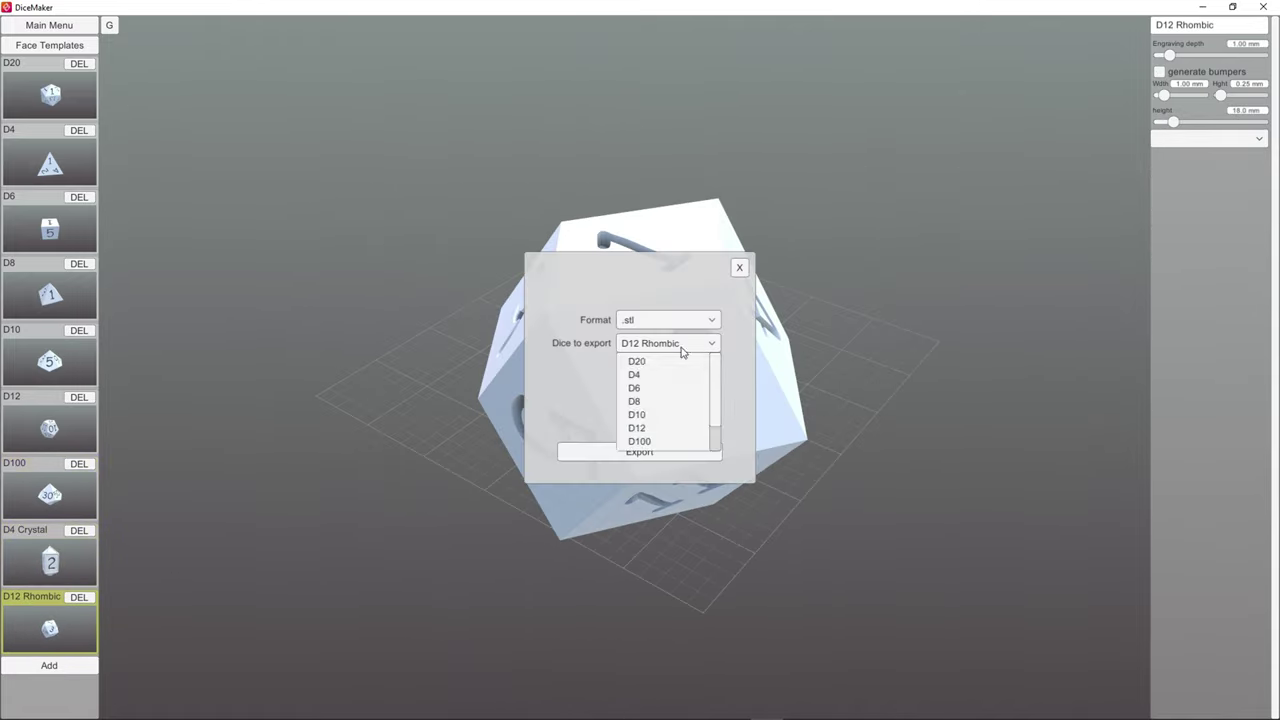
{"action": "left_click", "coordinate": [738, 270]}
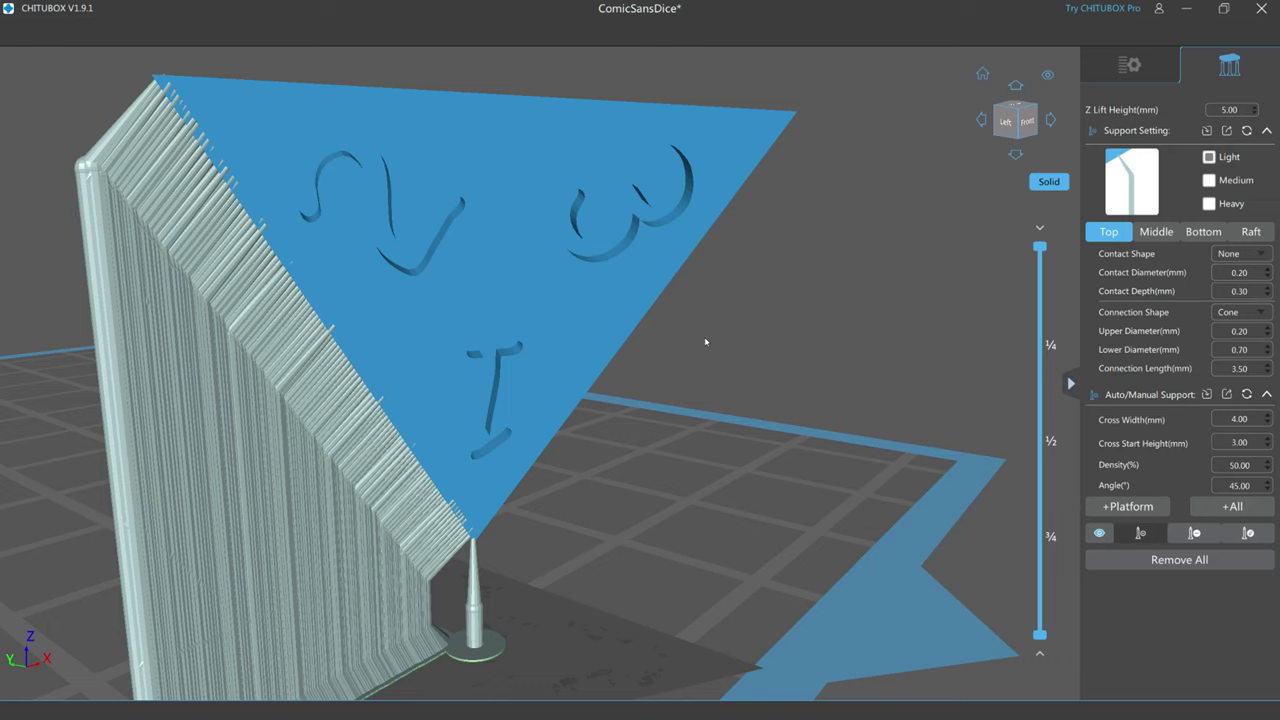
Step: Place a manual support under the die's lowest tip and follow its lower edge
{"action": "left_click", "coordinate": [536, 467]}
{"action": "scroll", "coordinate": [523, 526], "scroll_direction": "up", "scroll_amount": 4}
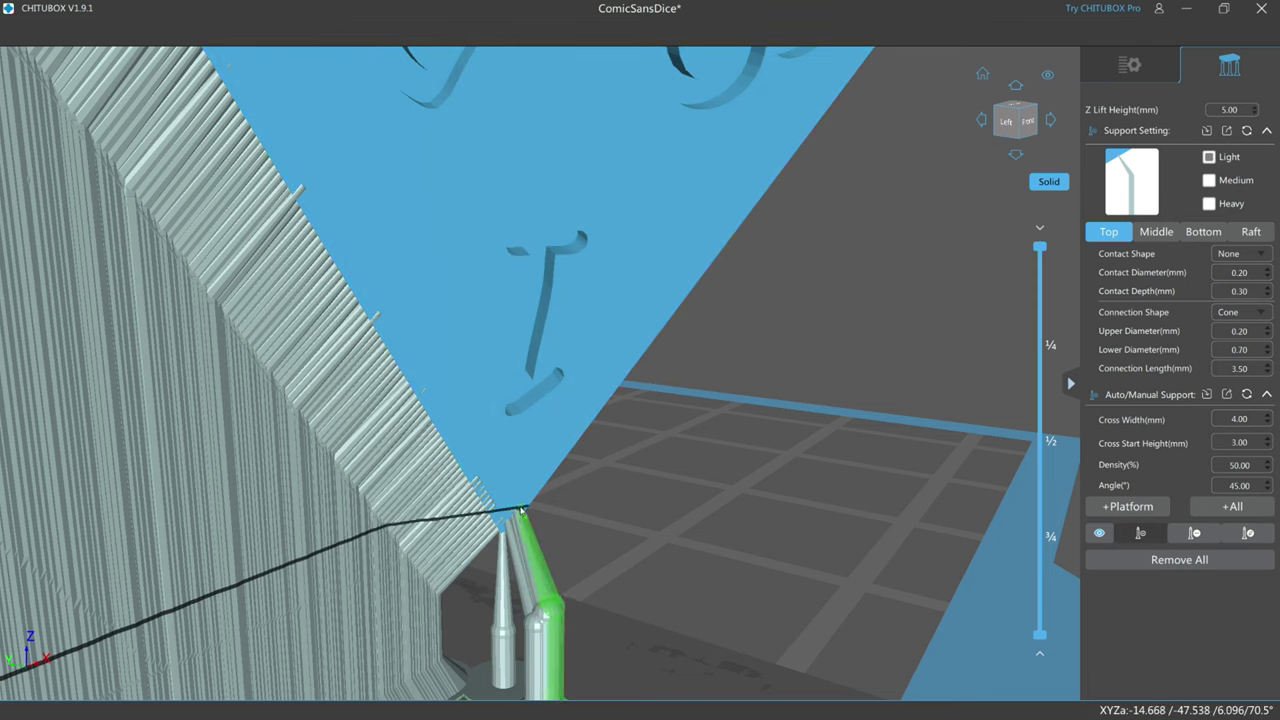
{"action": "scroll", "coordinate": [535, 492], "scroll_direction": "up", "scroll_amount": 1}
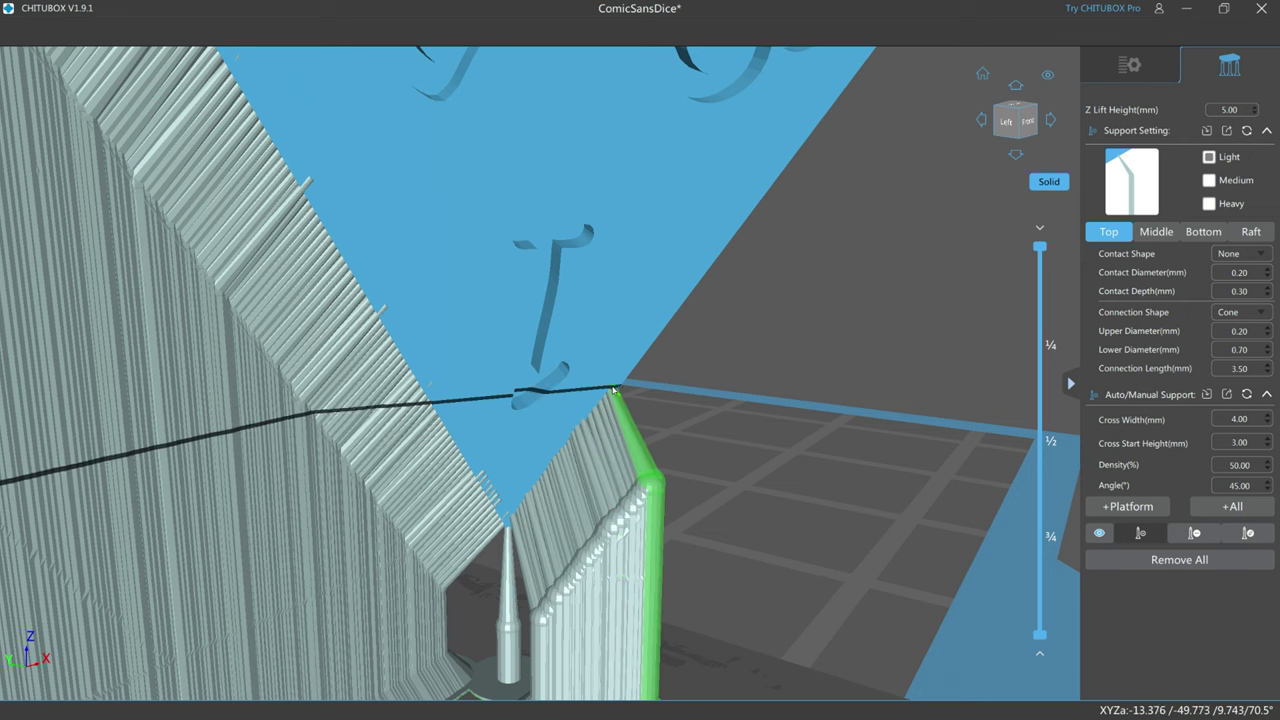
{"action": "scroll", "coordinate": [625, 373], "scroll_direction": "up", "scroll_amount": 1}
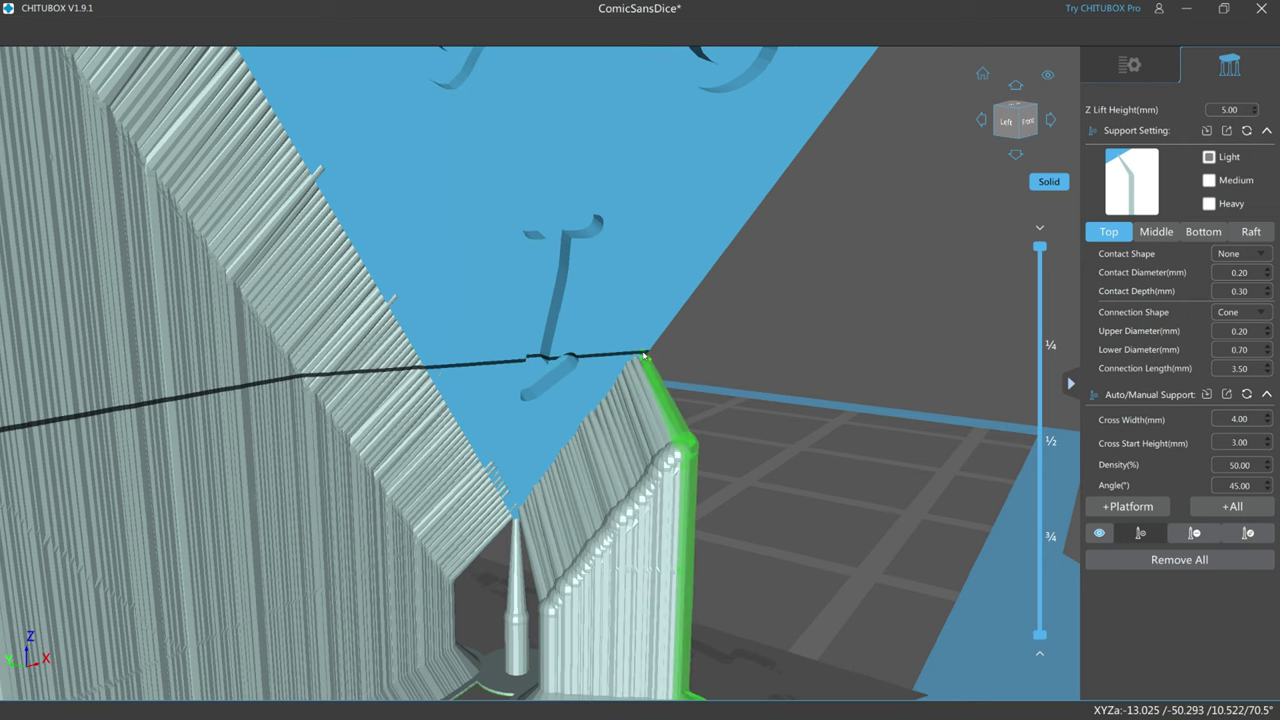
{"action": "scroll", "coordinate": [630, 363], "scroll_direction": "down", "scroll_amount": 3}
{"action": "scroll", "coordinate": [615, 372], "scroll_direction": "up", "scroll_amount": 2}
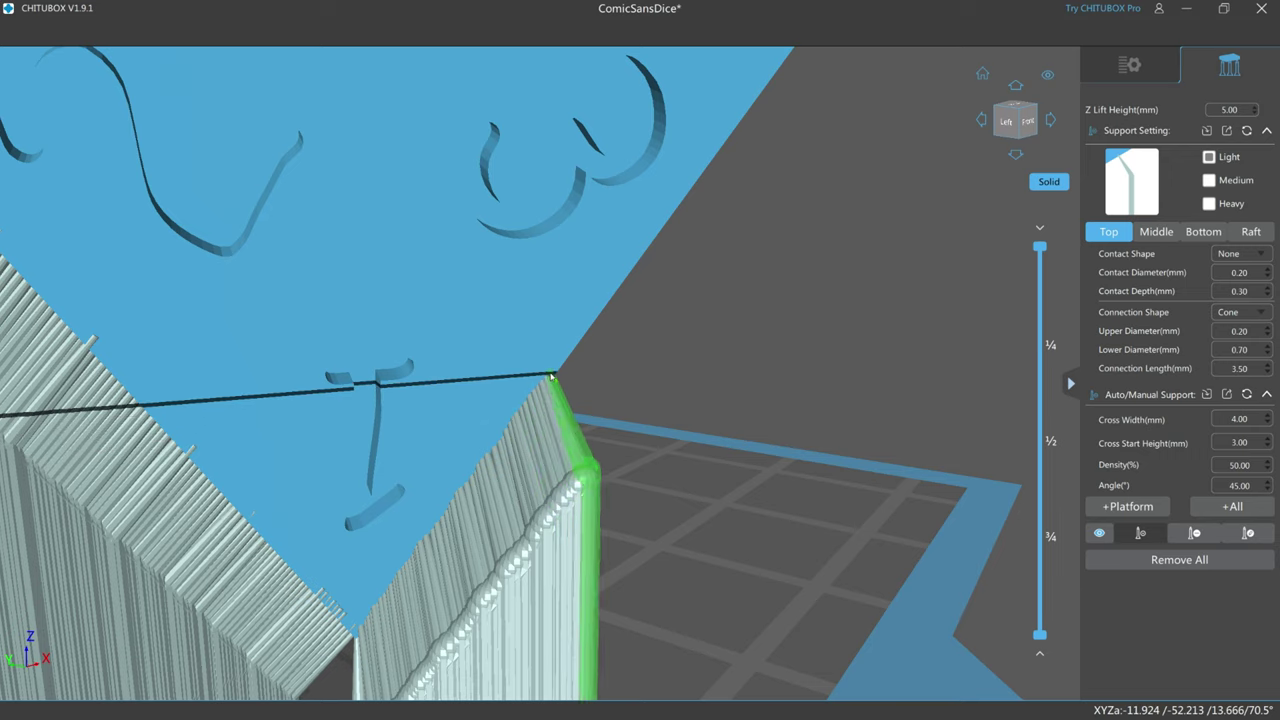
{"action": "scroll", "coordinate": [553, 372], "scroll_direction": "down", "scroll_amount": 3}
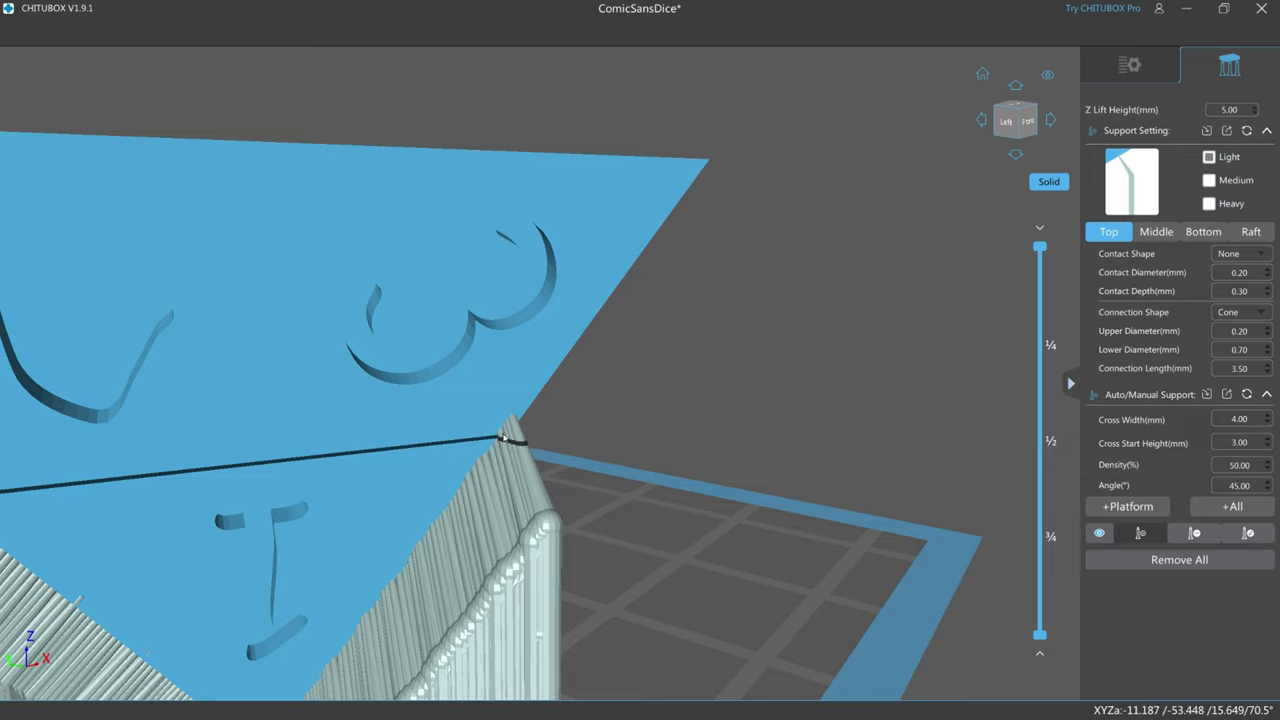
{"action": "scroll", "coordinate": [498, 450], "scroll_direction": "down", "scroll_amount": 1}
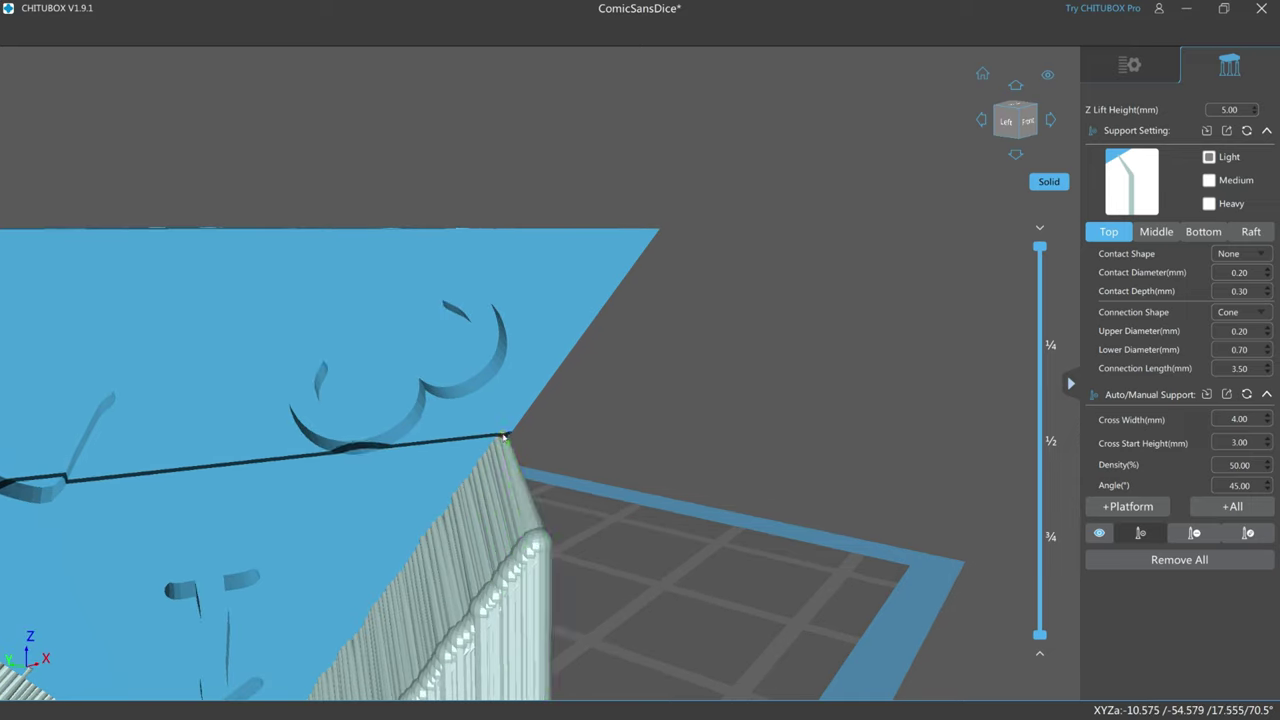
{"action": "right_click_drag", "start_coordinate": [512, 425], "coordinate": [535, 388]}
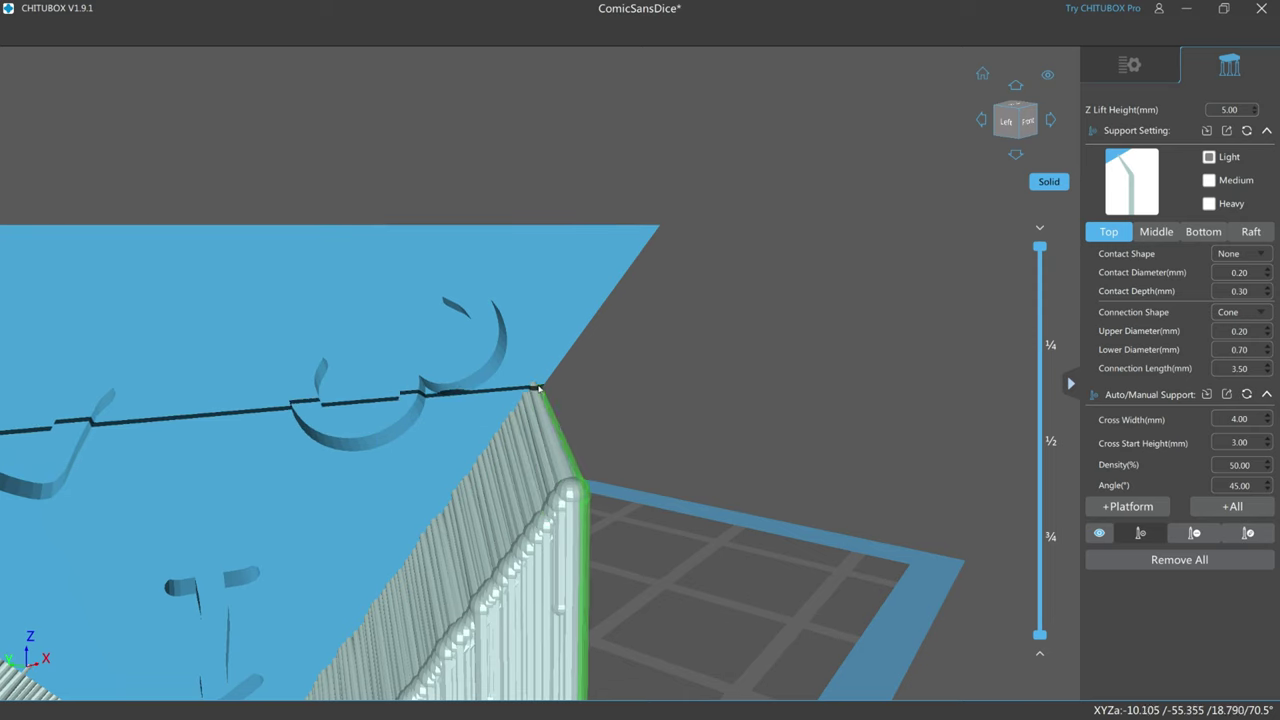
{"action": "right_click_drag", "start_coordinate": [549, 373], "coordinate": [484, 460]}
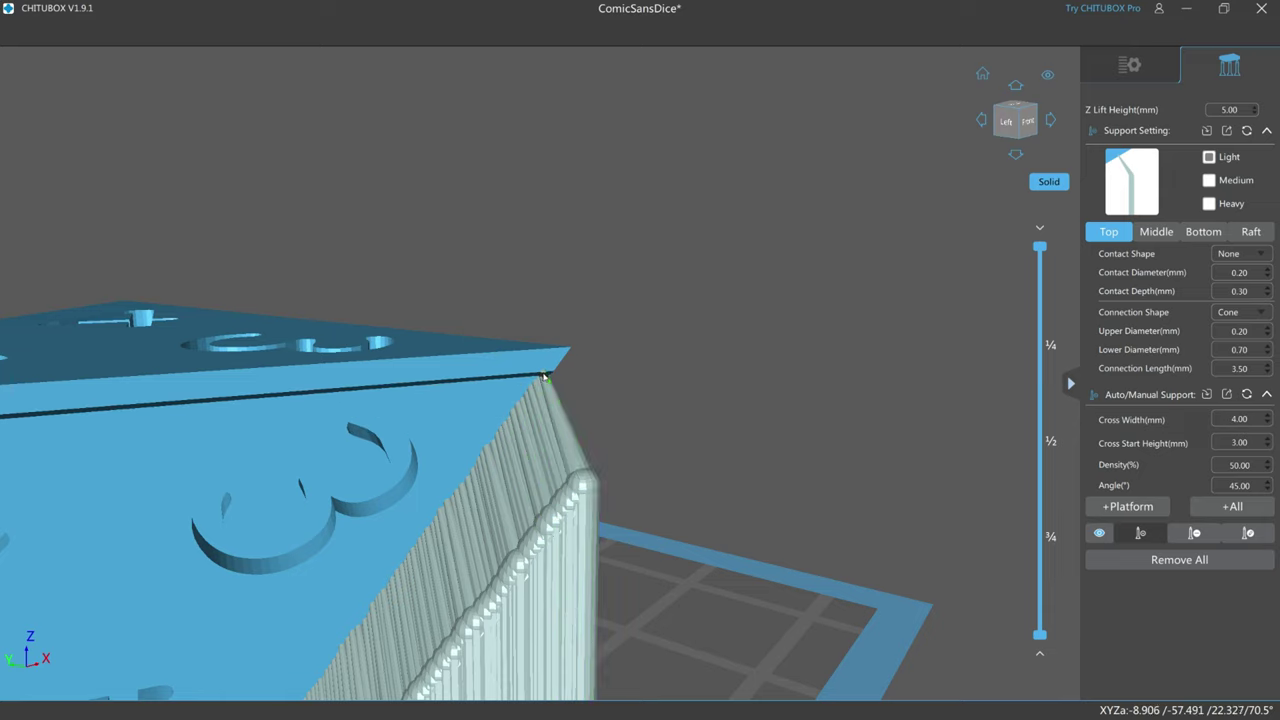
Step: Drag a row of supports along the die's other lower edge from beneath
{"action": "right_click_drag", "start_coordinate": [549, 372], "coordinate": [604, 292]}
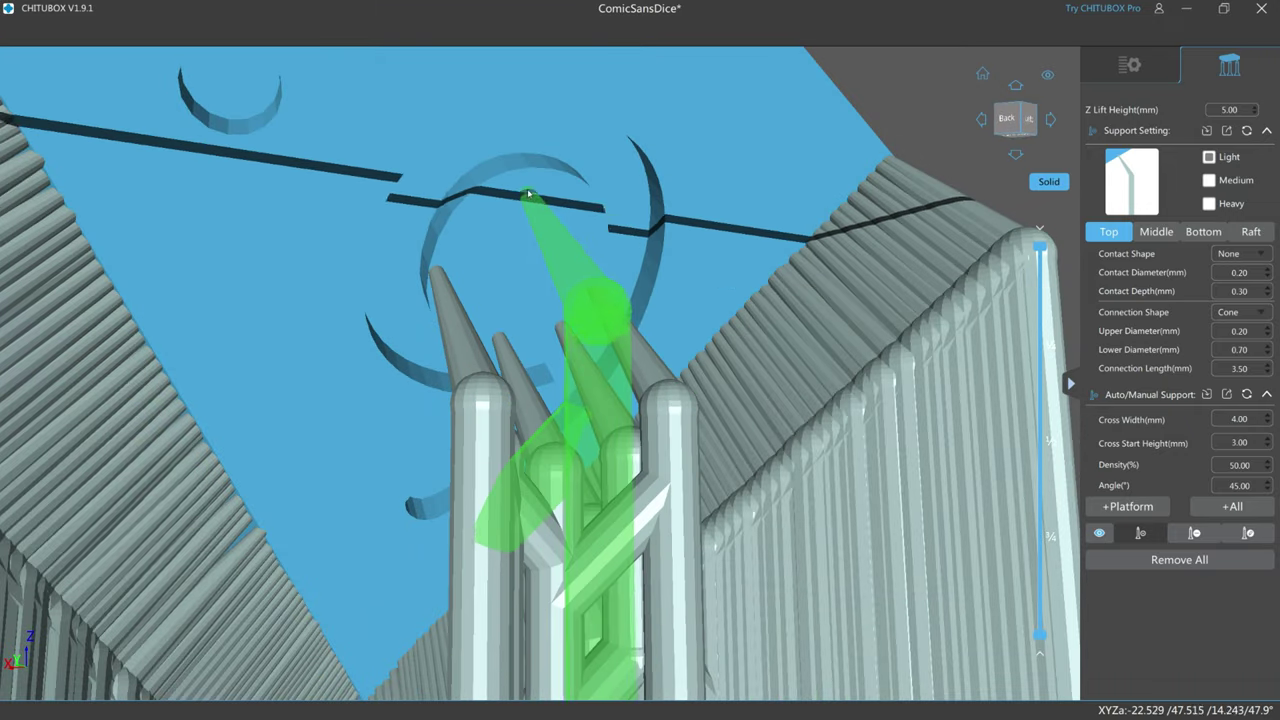
{"action": "right_click_drag", "start_coordinate": [538, 183], "coordinate": [277, 173]}
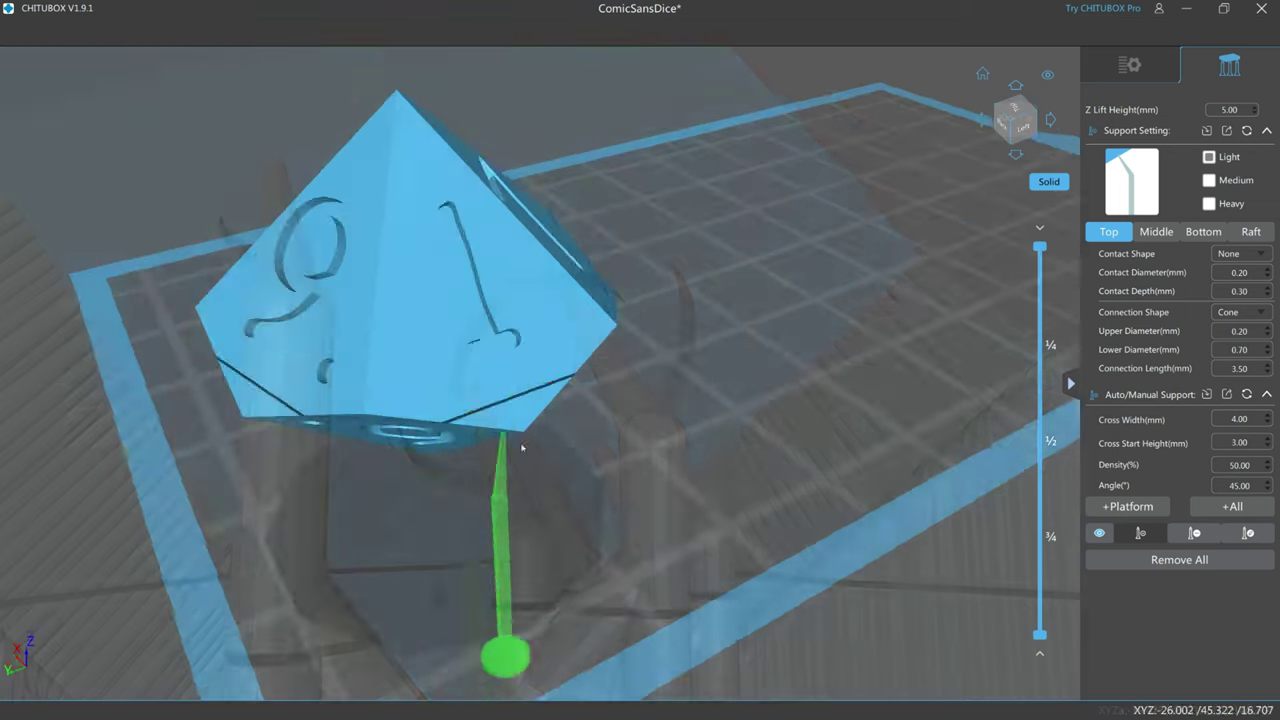
{"action": "right_click_drag", "start_coordinate": [523, 440], "coordinate": [631, 208]}
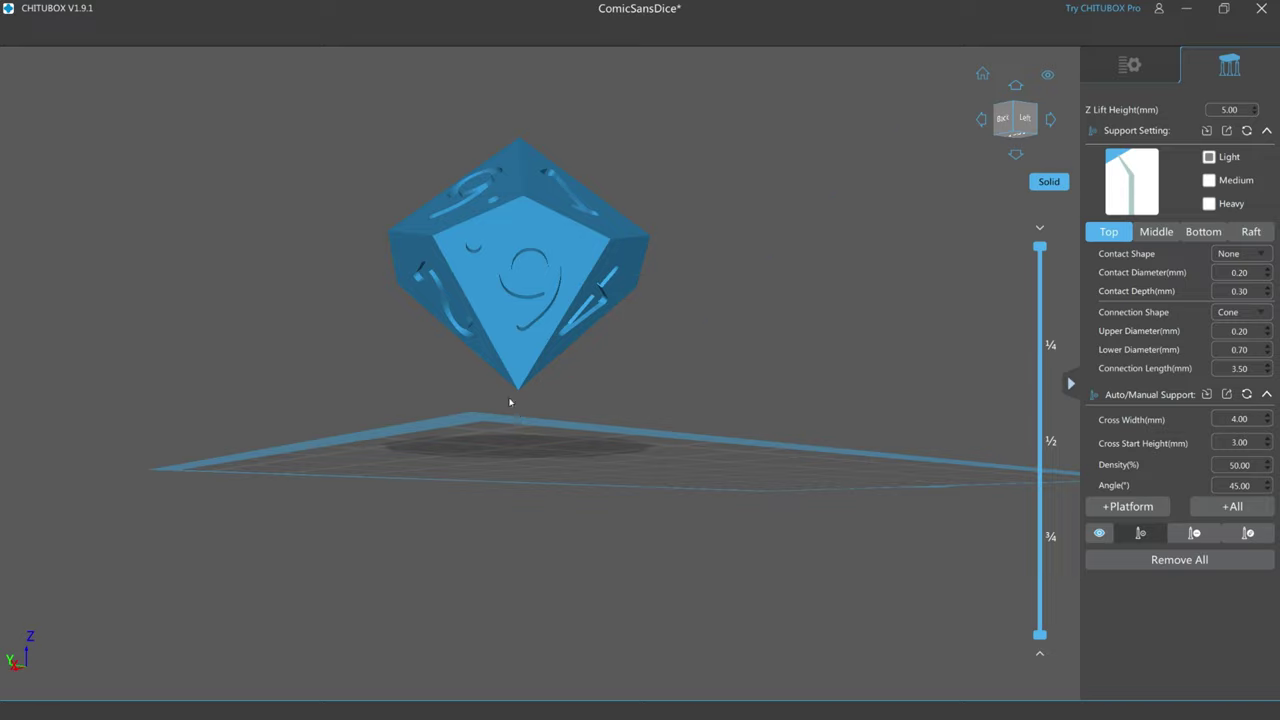
{"action": "scroll", "coordinate": [598, 420], "scroll_direction": "up", "scroll_amount": 5}
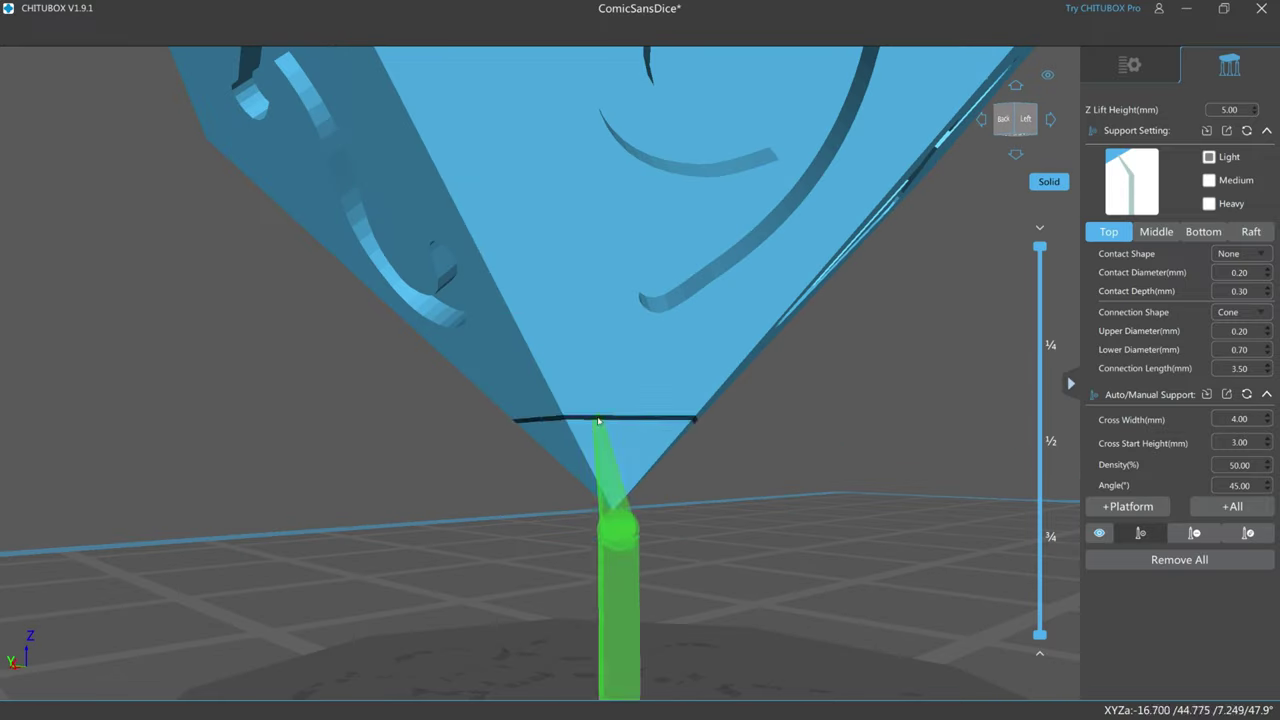
{"action": "left_click_drag", "start_coordinate": [624, 494], "coordinate": [742, 354]}
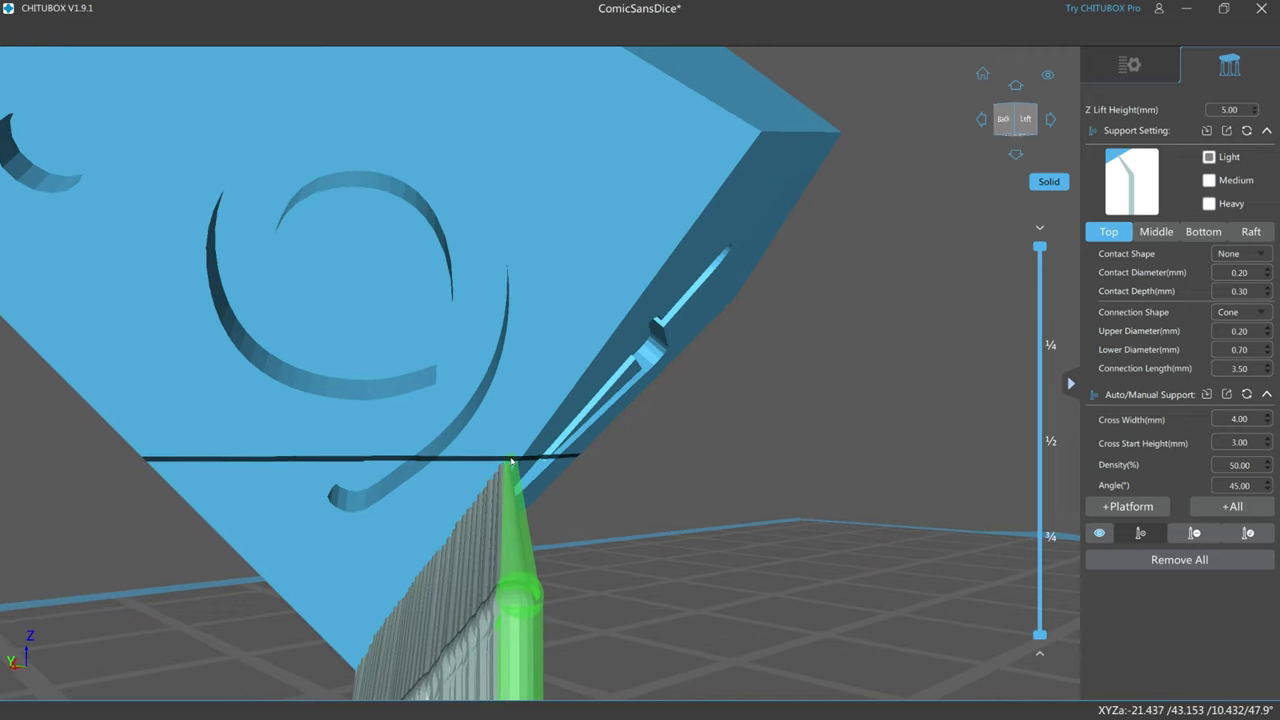
{"action": "left_click_drag", "start_coordinate": [511, 461], "coordinate": [591, 364]}
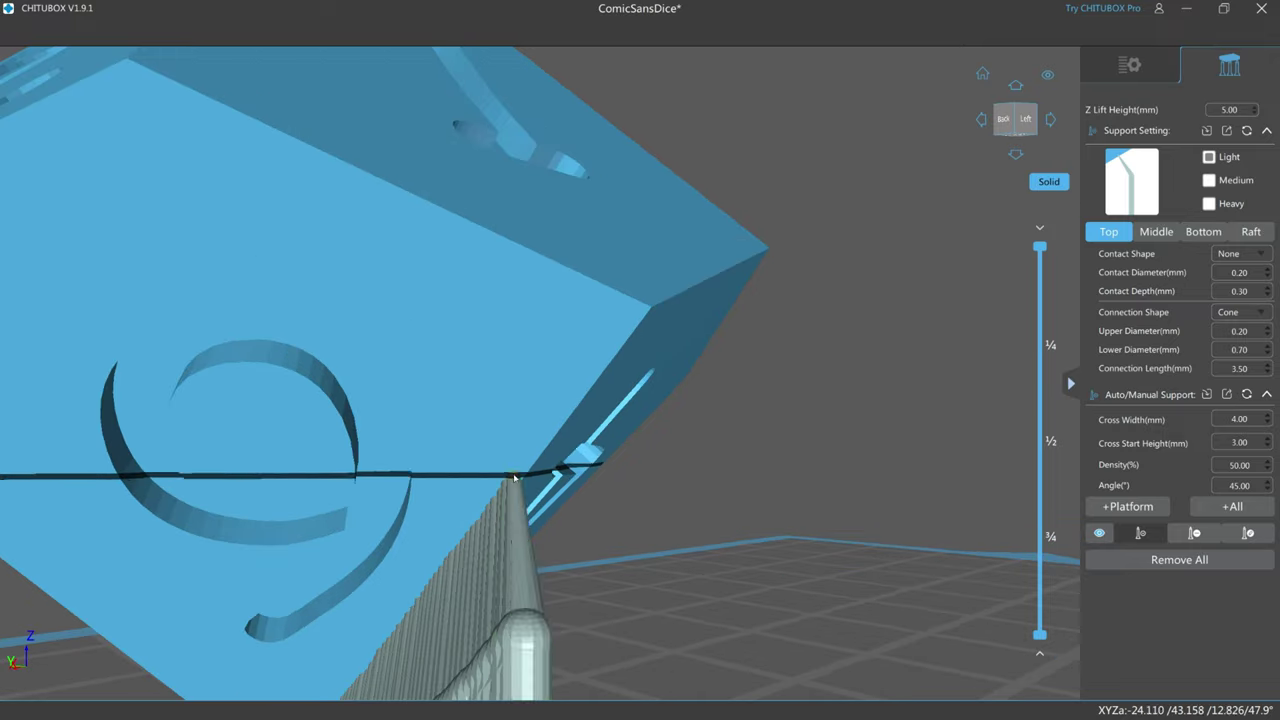
{"action": "left_click_drag", "start_coordinate": [515, 478], "coordinate": [590, 382]}
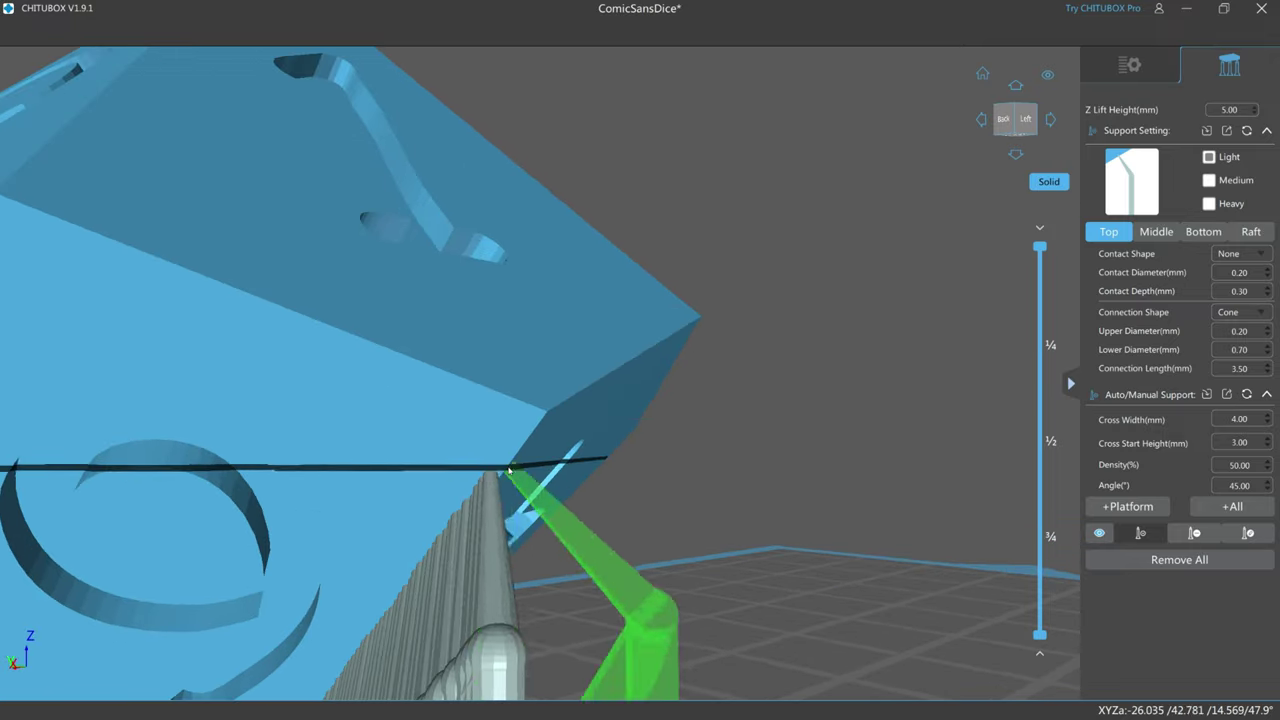
{"action": "mouse_move", "coordinate": [514, 466]}
{"action": "left_mouse_down"}
{"action": "mouse_move", "coordinate": [534, 428]}
{"action": "mouse_move", "coordinate": [569, 458]}
{"action": "left_mouse_up"}
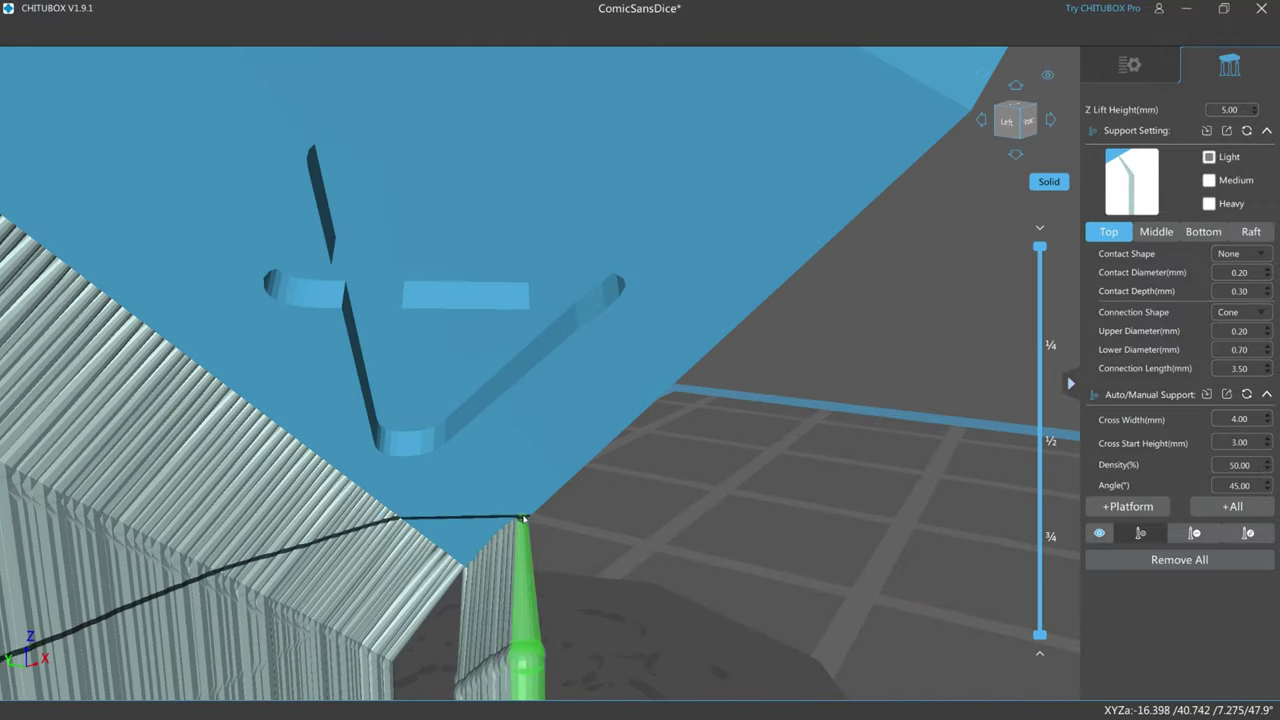
Step: Reposition the support tips up onto and along the die edge
{"action": "left_click_drag", "start_coordinate": [523, 518], "coordinate": [540, 496]}
{"action": "scroll", "coordinate": [558, 478], "scroll_direction": "up", "scroll_amount": 3}
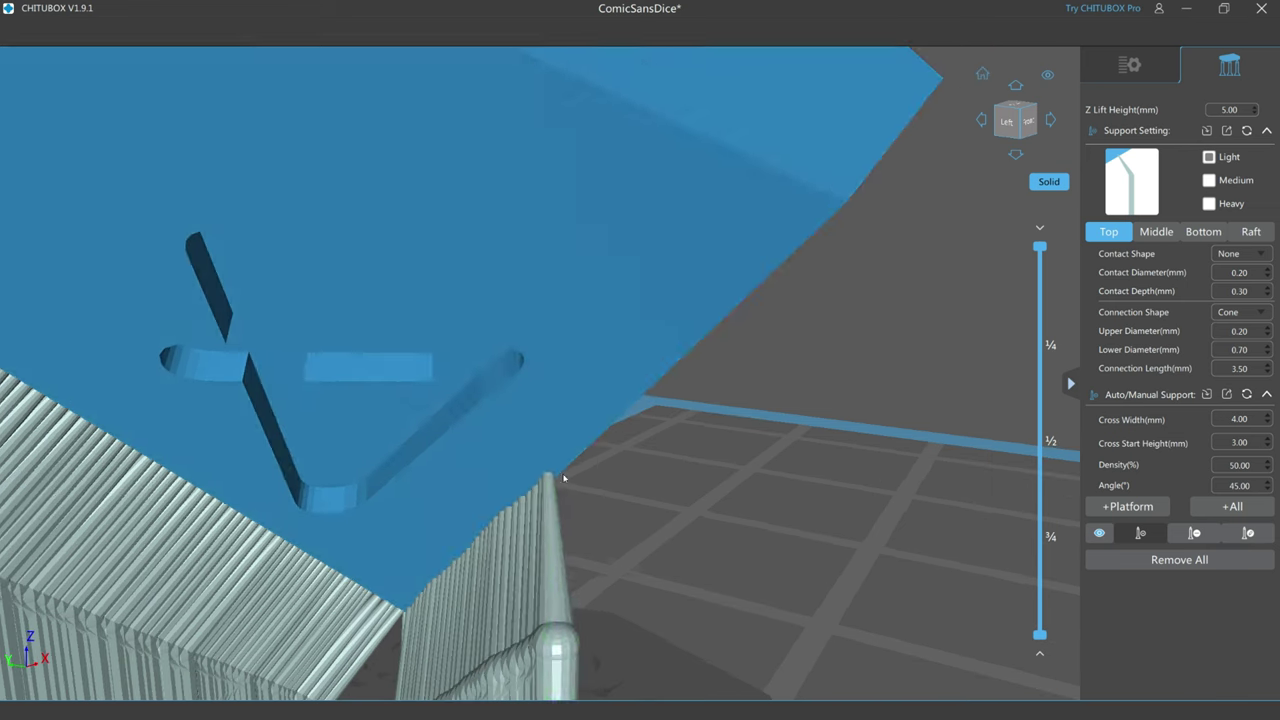
{"action": "left_click_drag", "start_coordinate": [563, 478], "coordinate": [729, 551]}
{"action": "scroll", "coordinate": [673, 313], "scroll_direction": "down", "scroll_amount": 5}
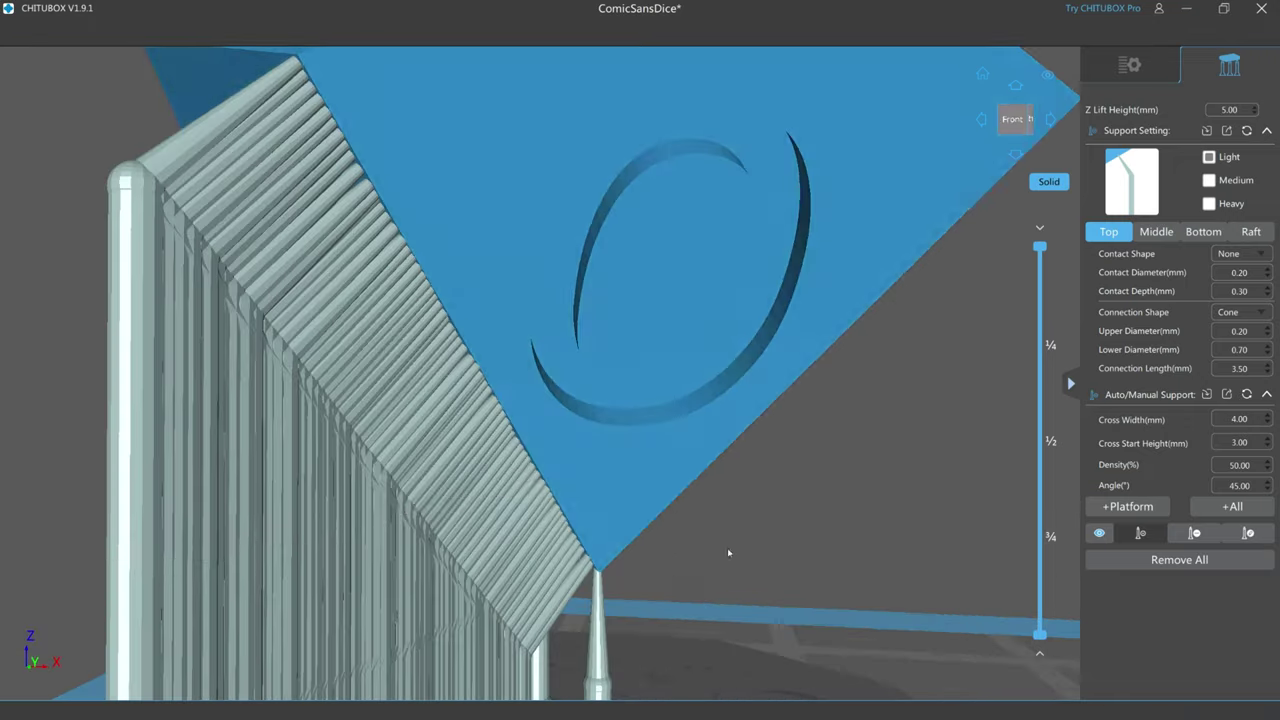
{"action": "scroll", "coordinate": [657, 586], "scroll_direction": "up", "scroll_amount": 5}
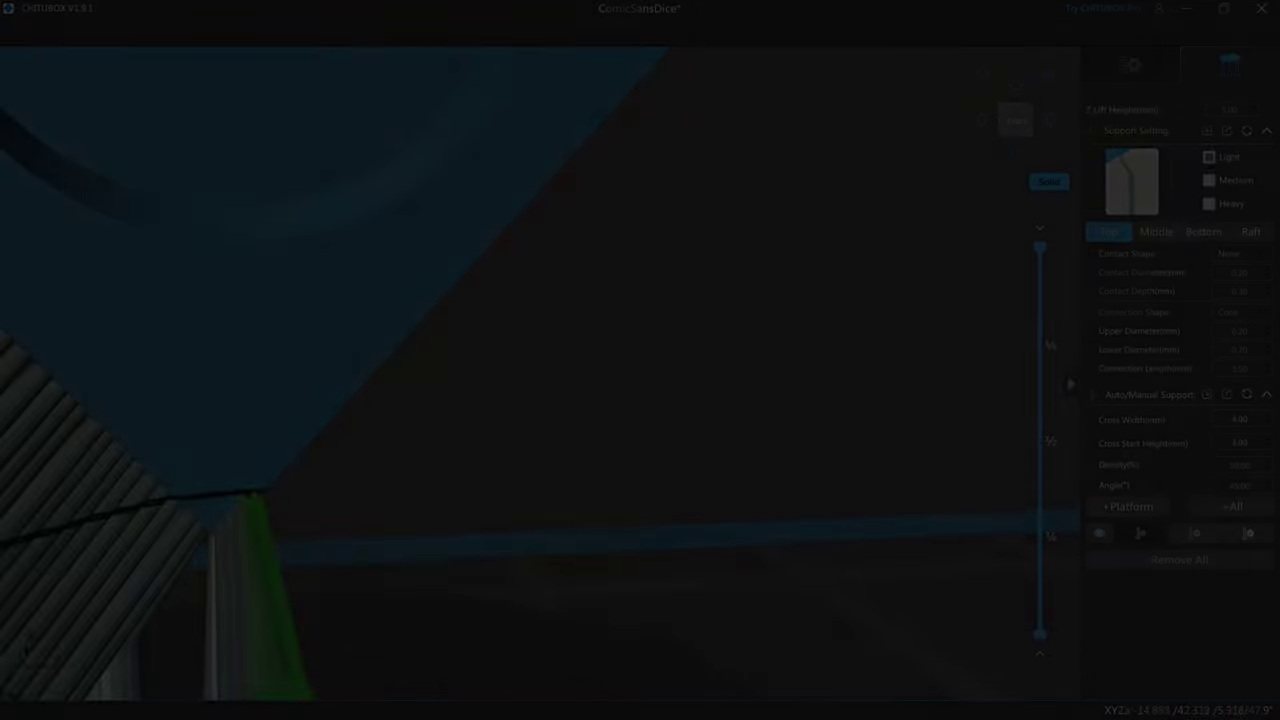